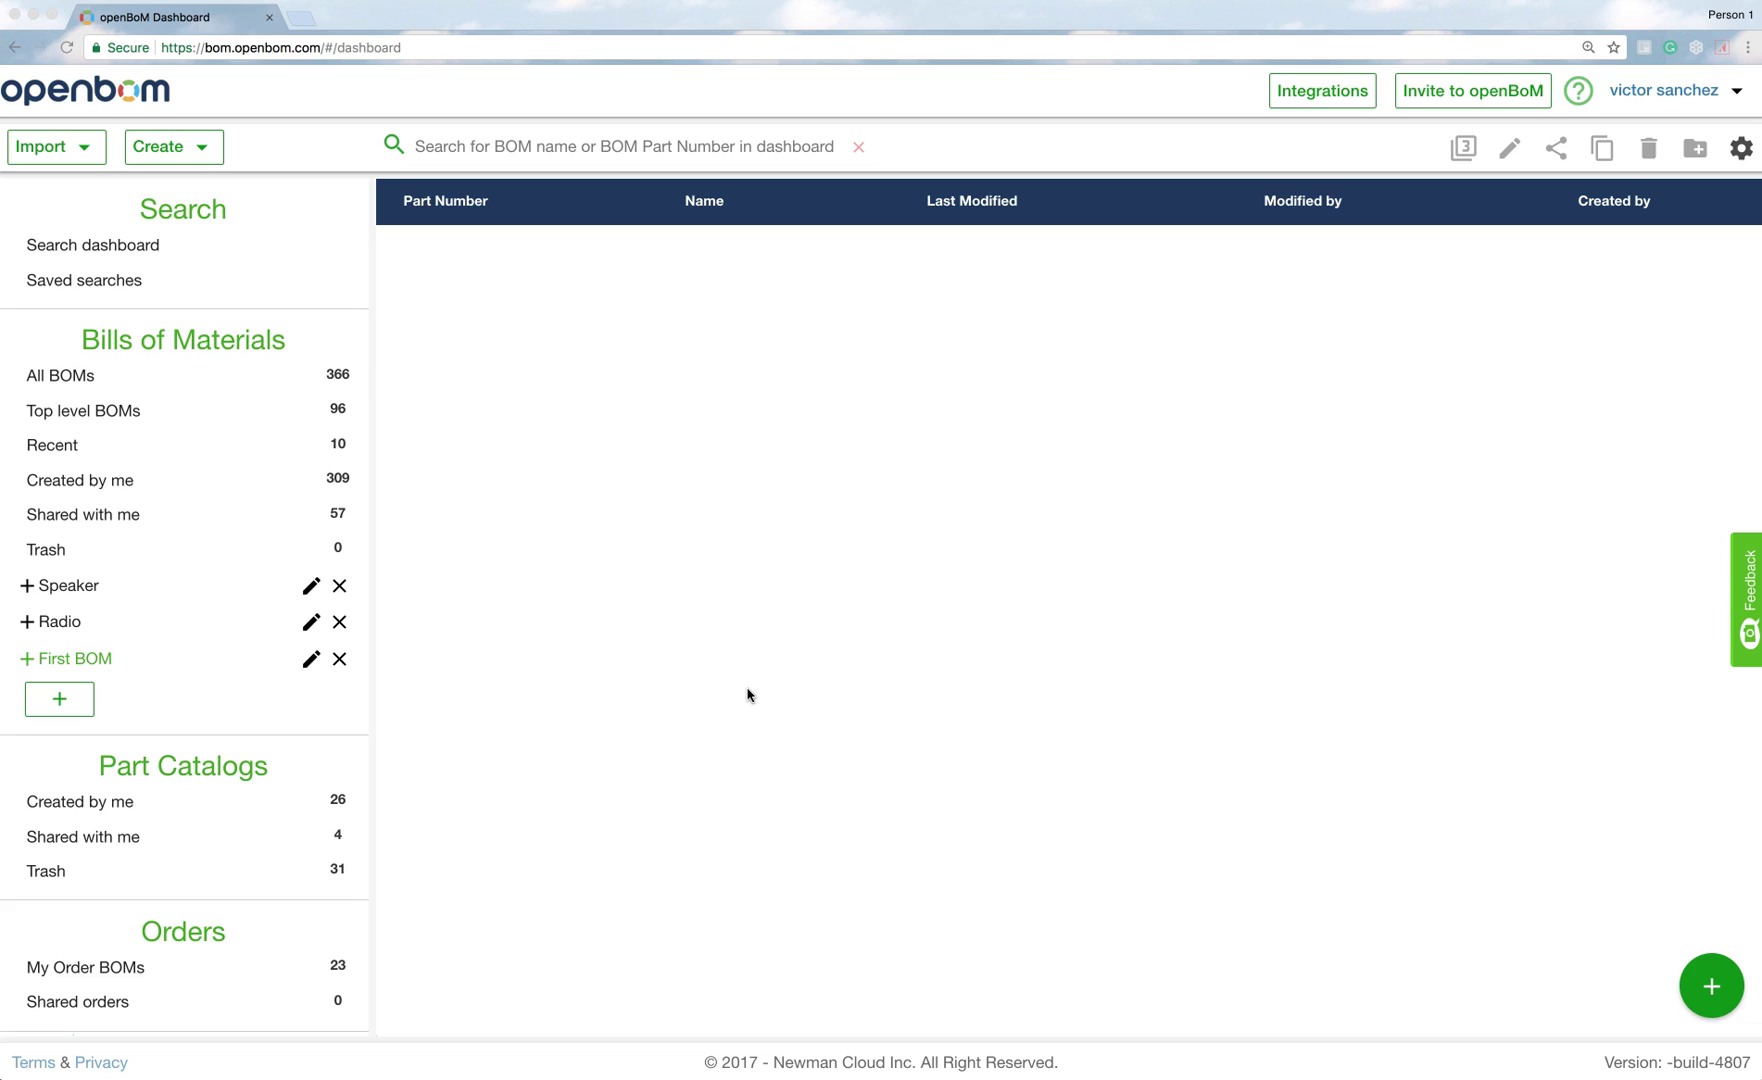
# Show the toolbar's Import options, including importing a BOM or inventory from a spreadsheet
pyautogui.click(751, 684)
pyautogui.click(736, 620)
pyautogui.click(85, 150)
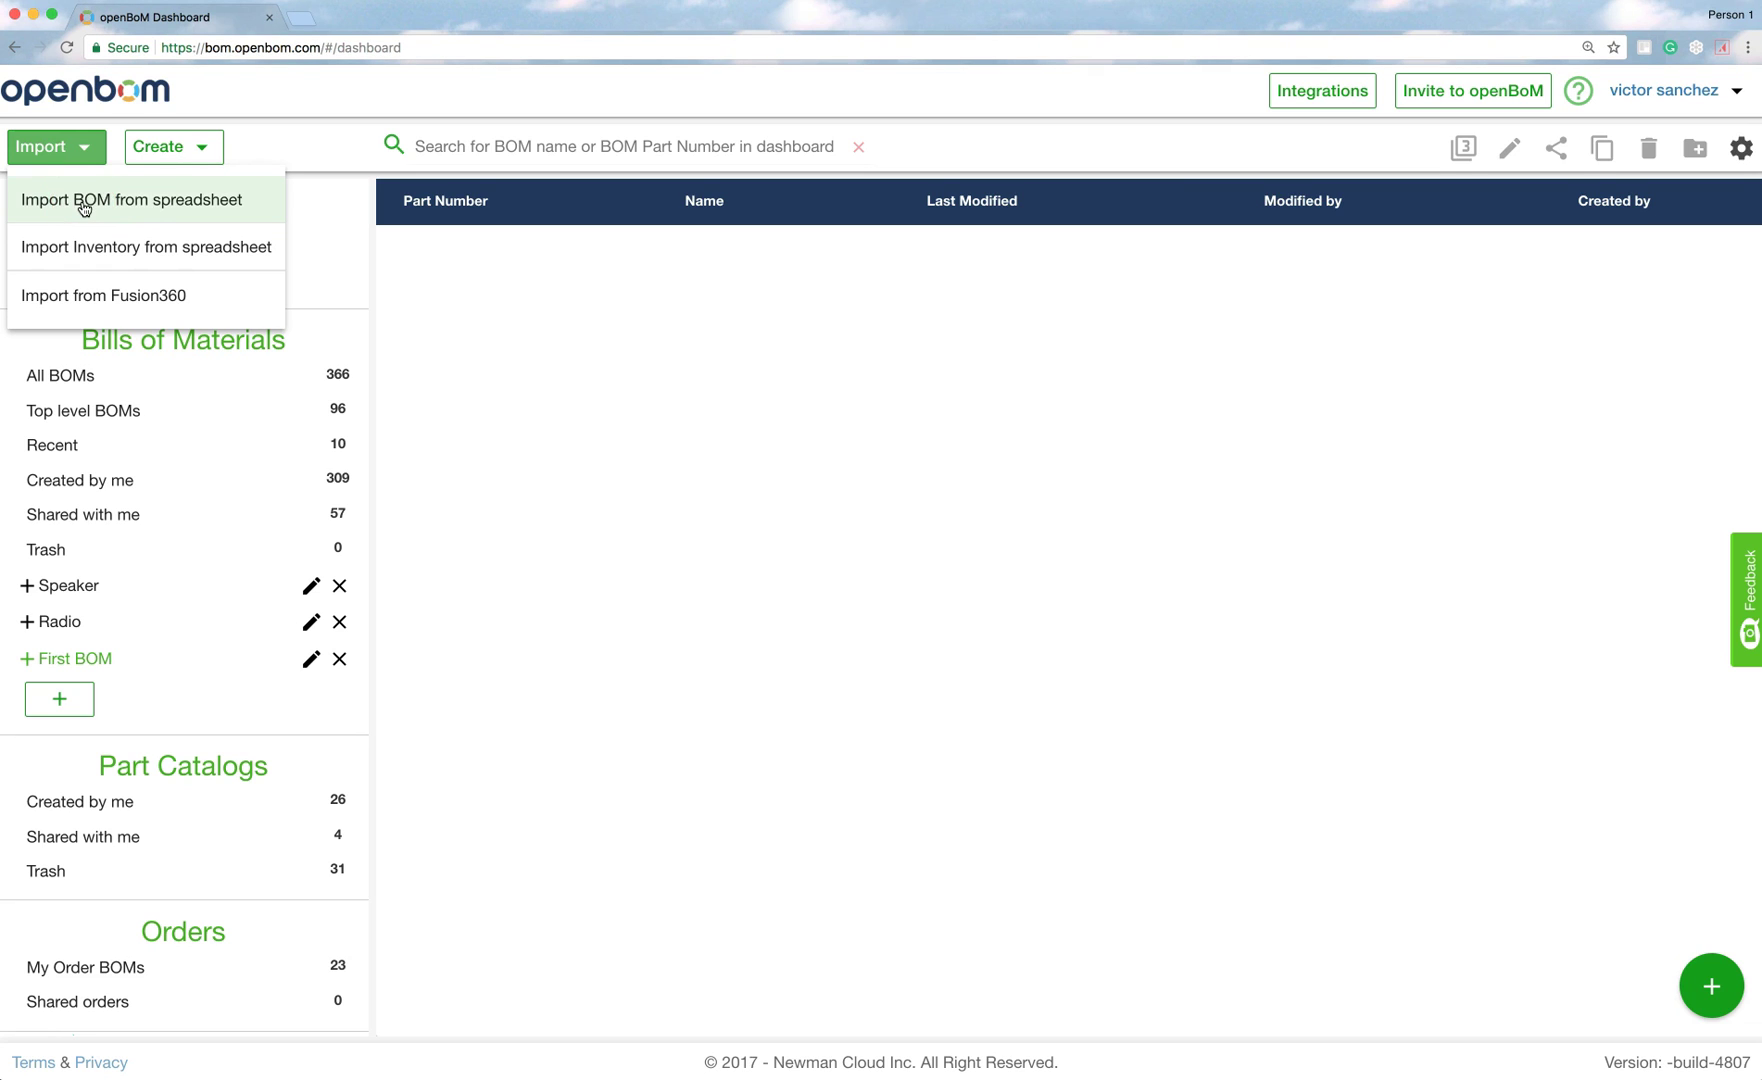
pyautogui.click(80, 248)
# Start Import BOM from spreadsheet and browse the Desktop files in the file picker
pyautogui.click(91, 204)
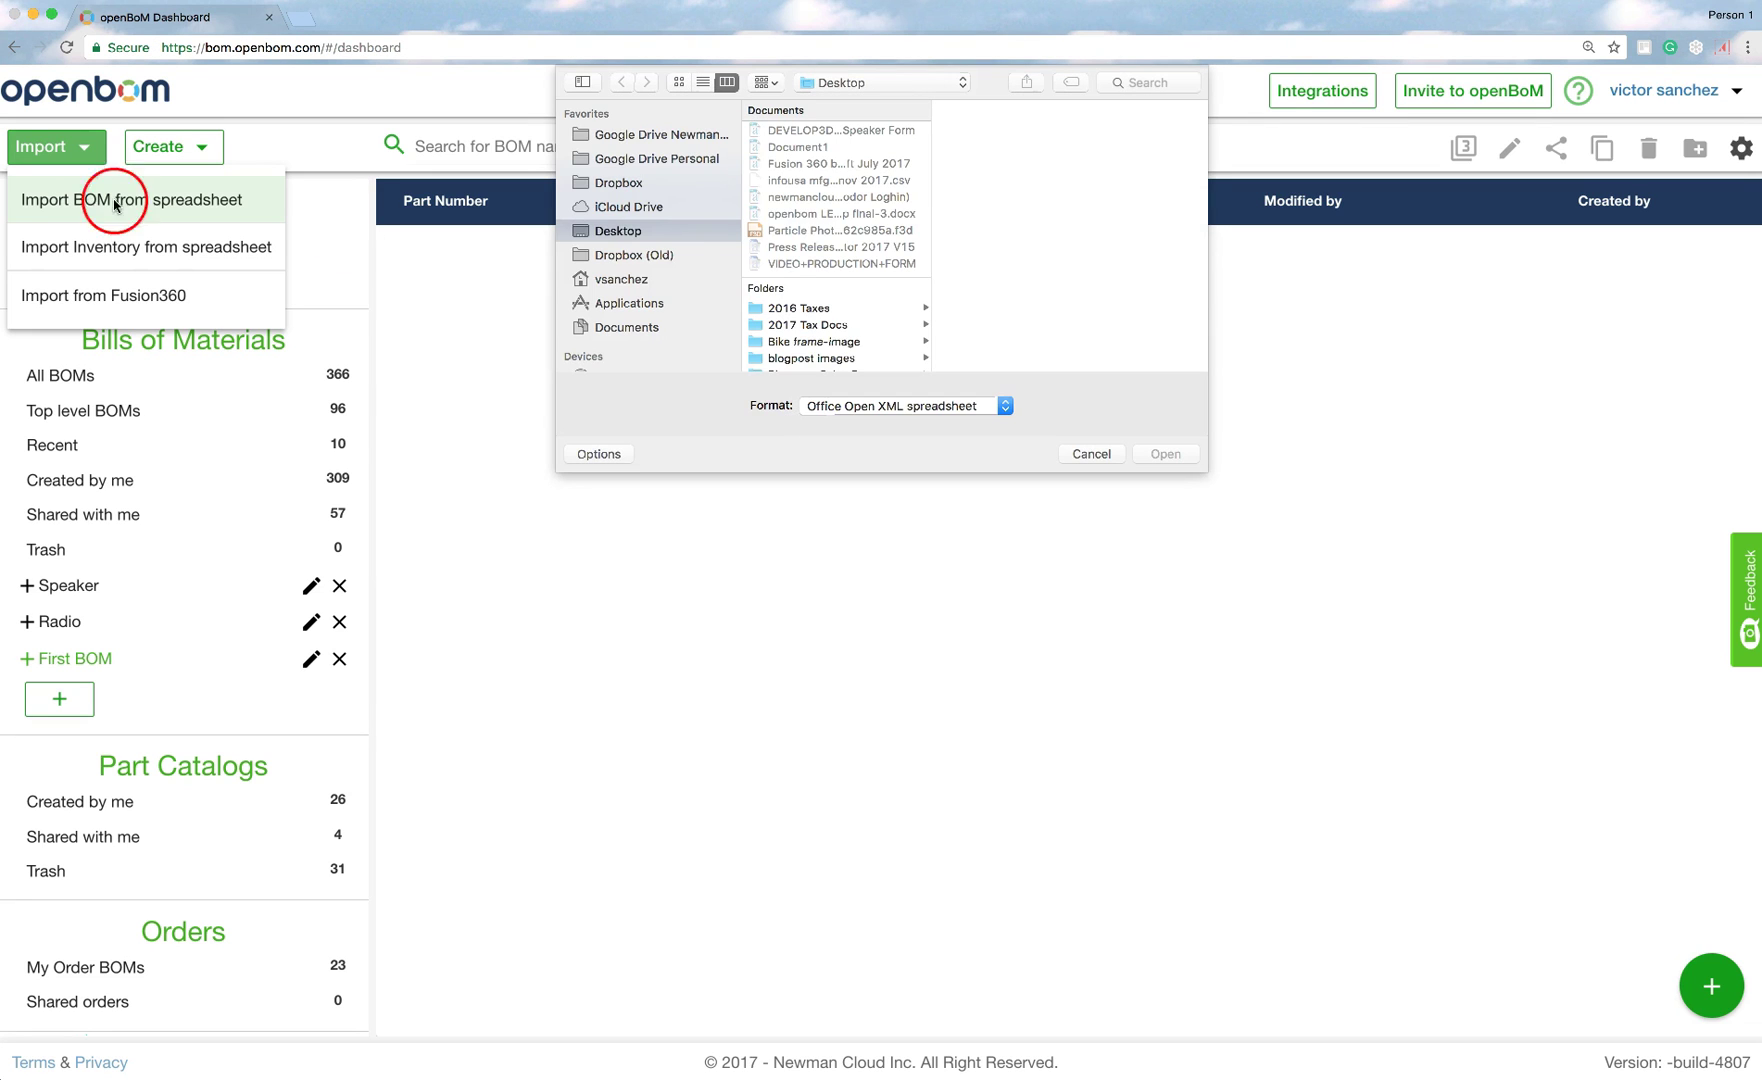
pyautogui.scroll(-15, 765, 258)
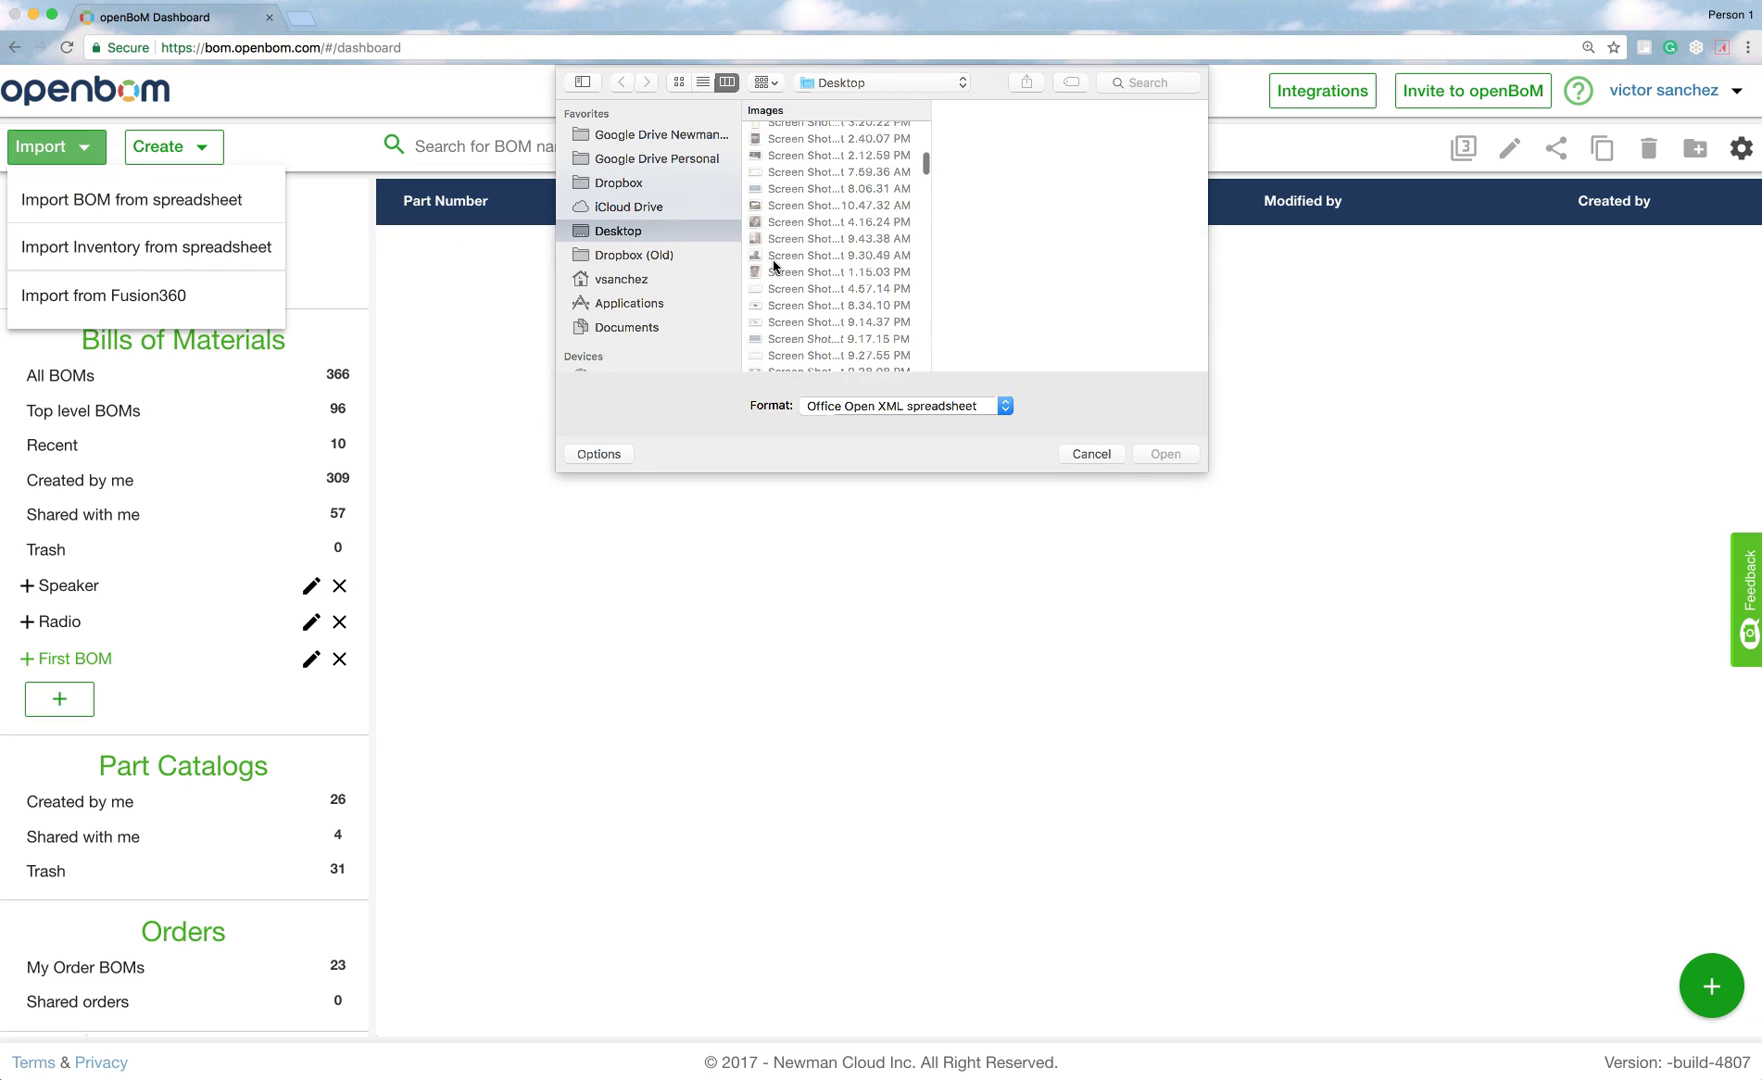
pyautogui.scroll(-10, 774, 267)
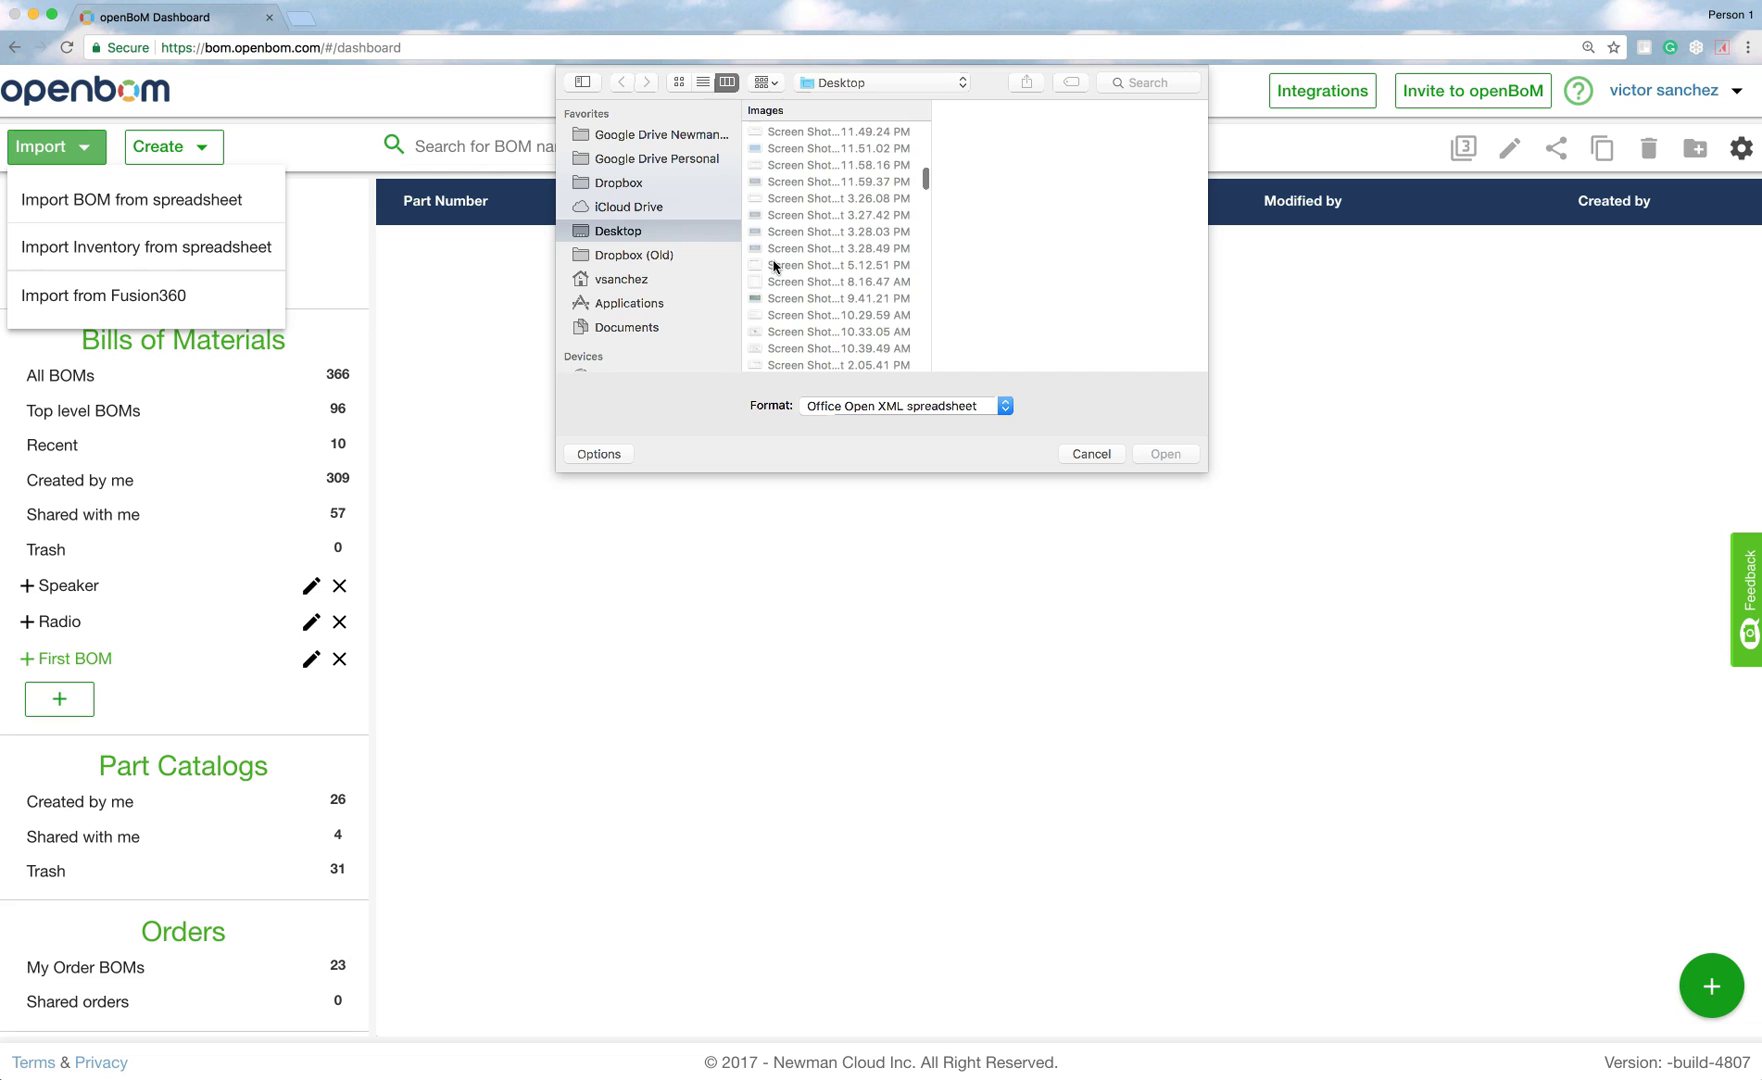
pyautogui.scroll(-3, 774, 267)
pyautogui.scroll(-5, 774, 267)
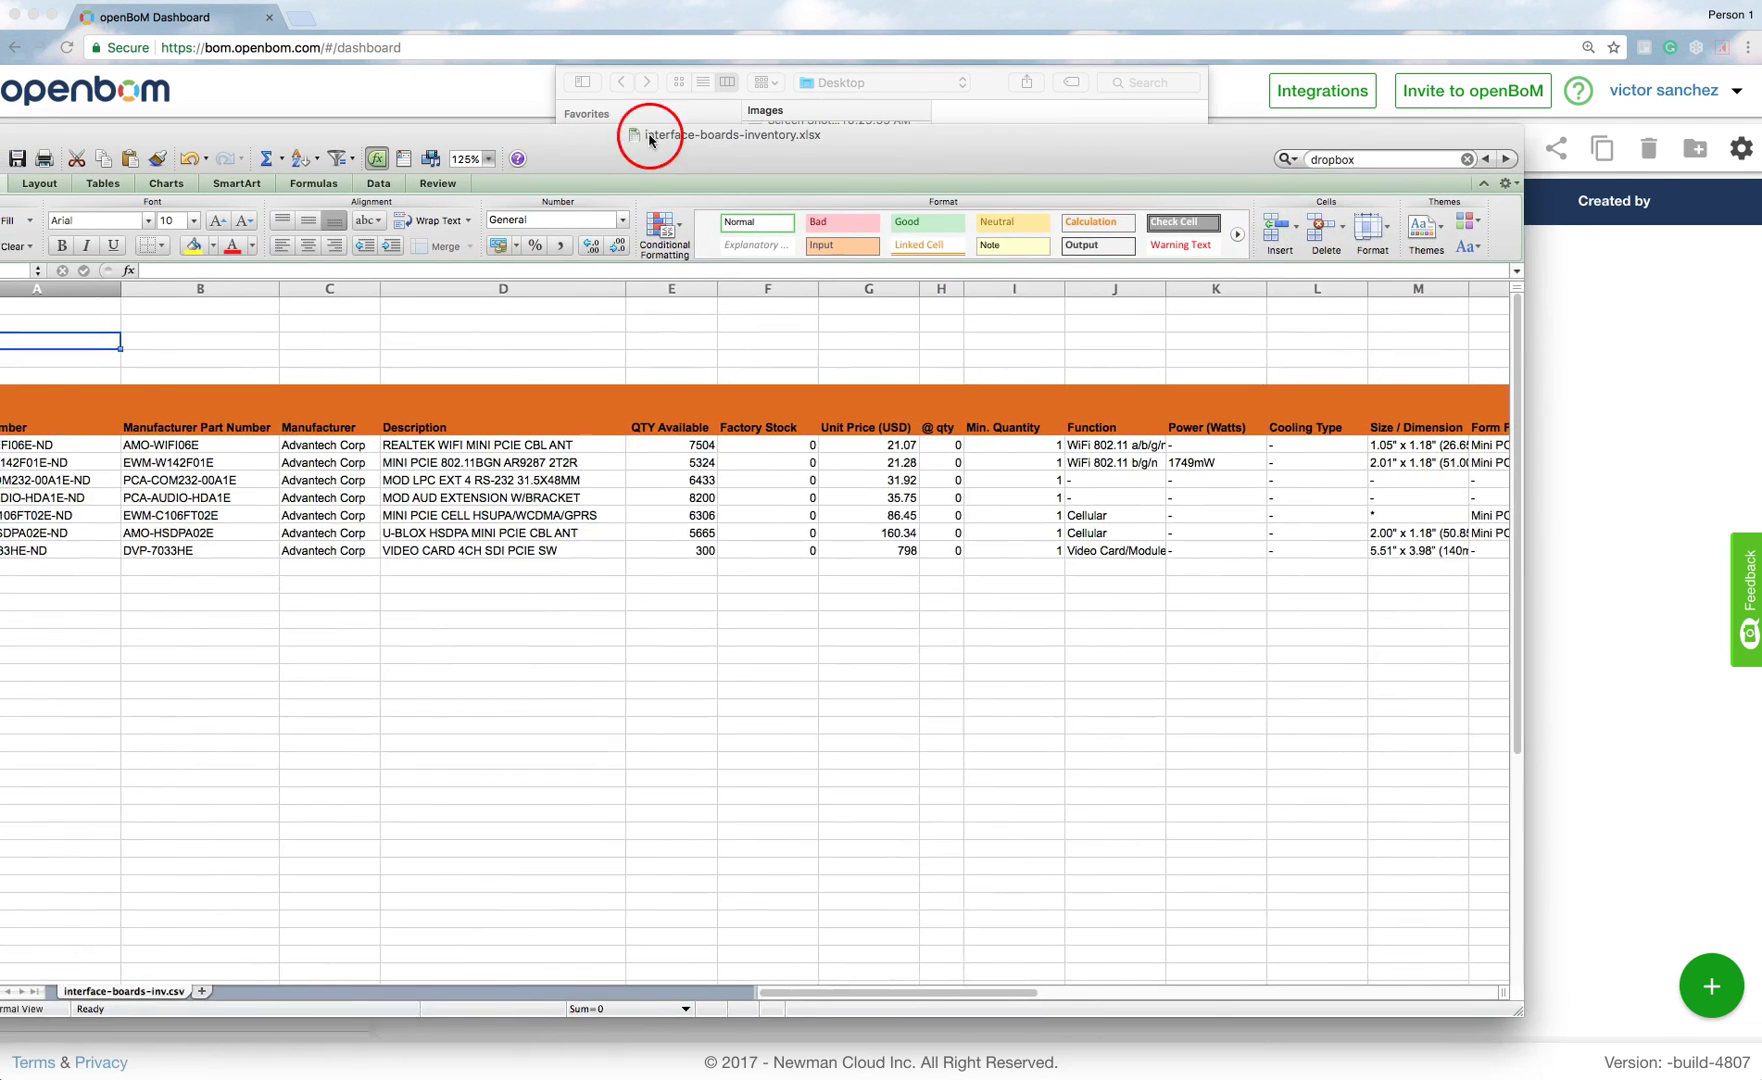
pyautogui.moveTo(641, 102); pyautogui.dragTo(732, 125)
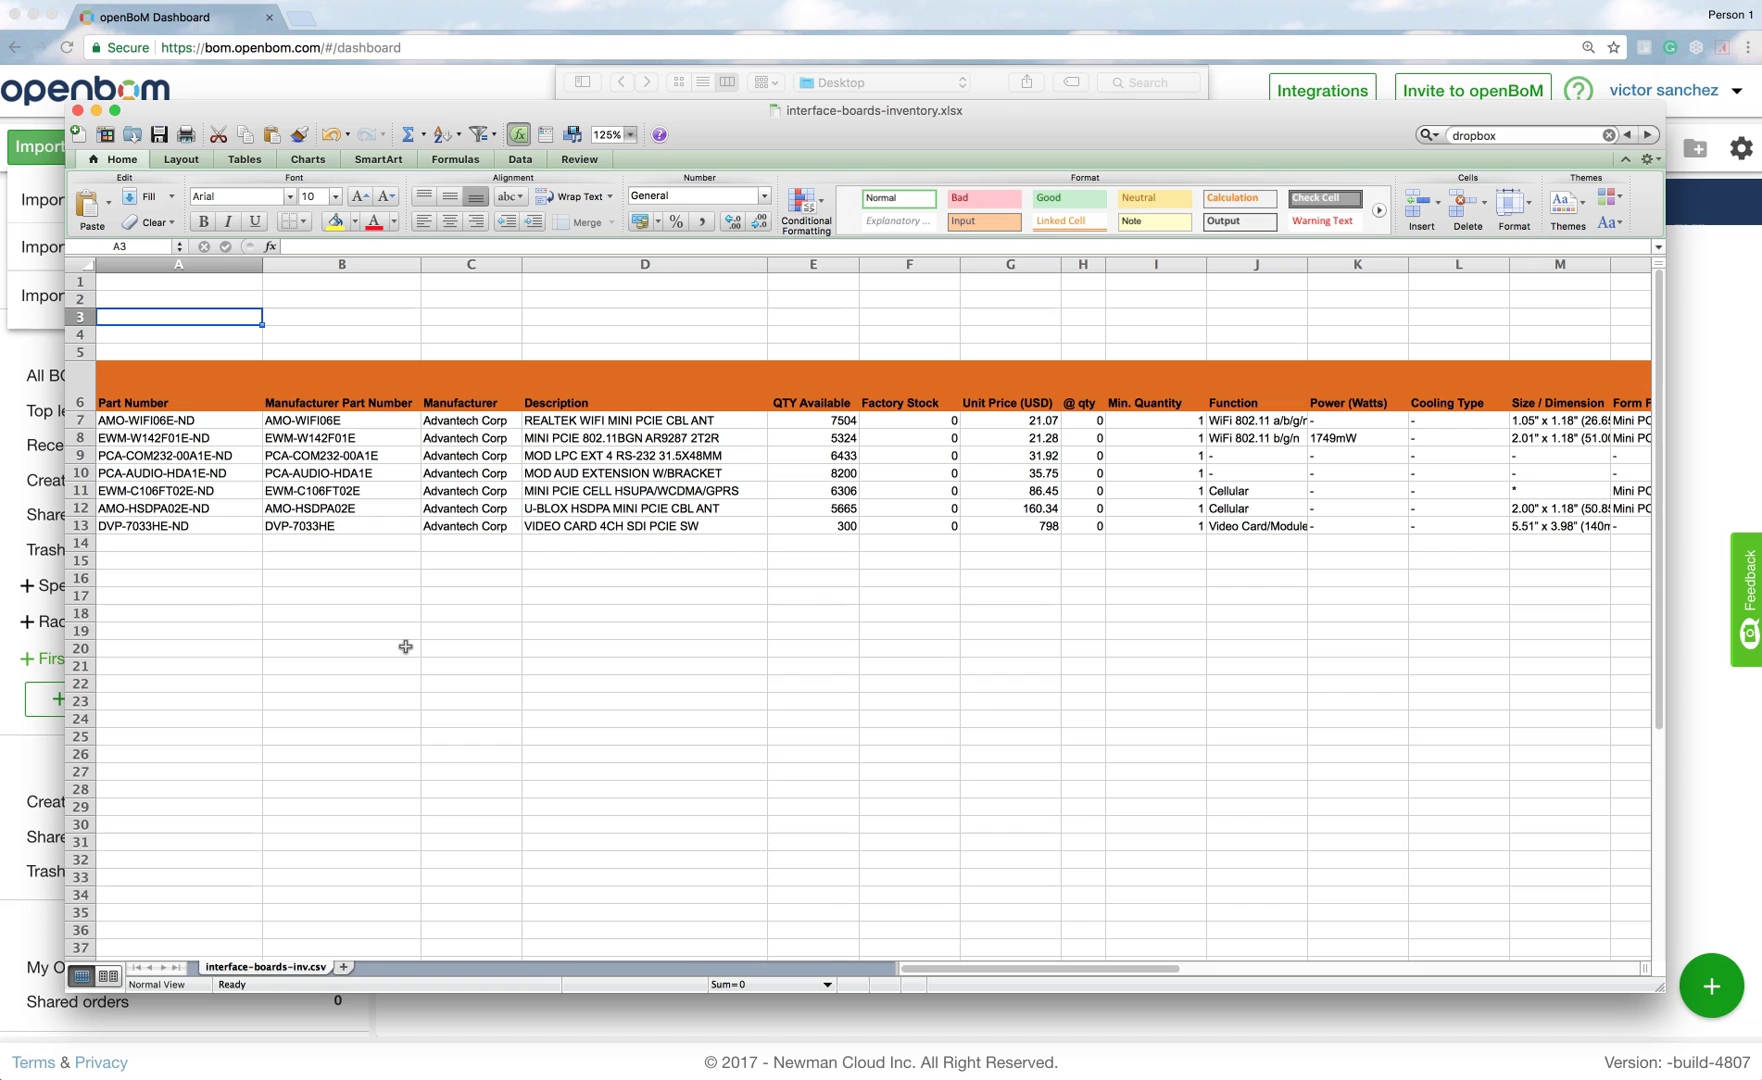
pyautogui.click(85, 384)
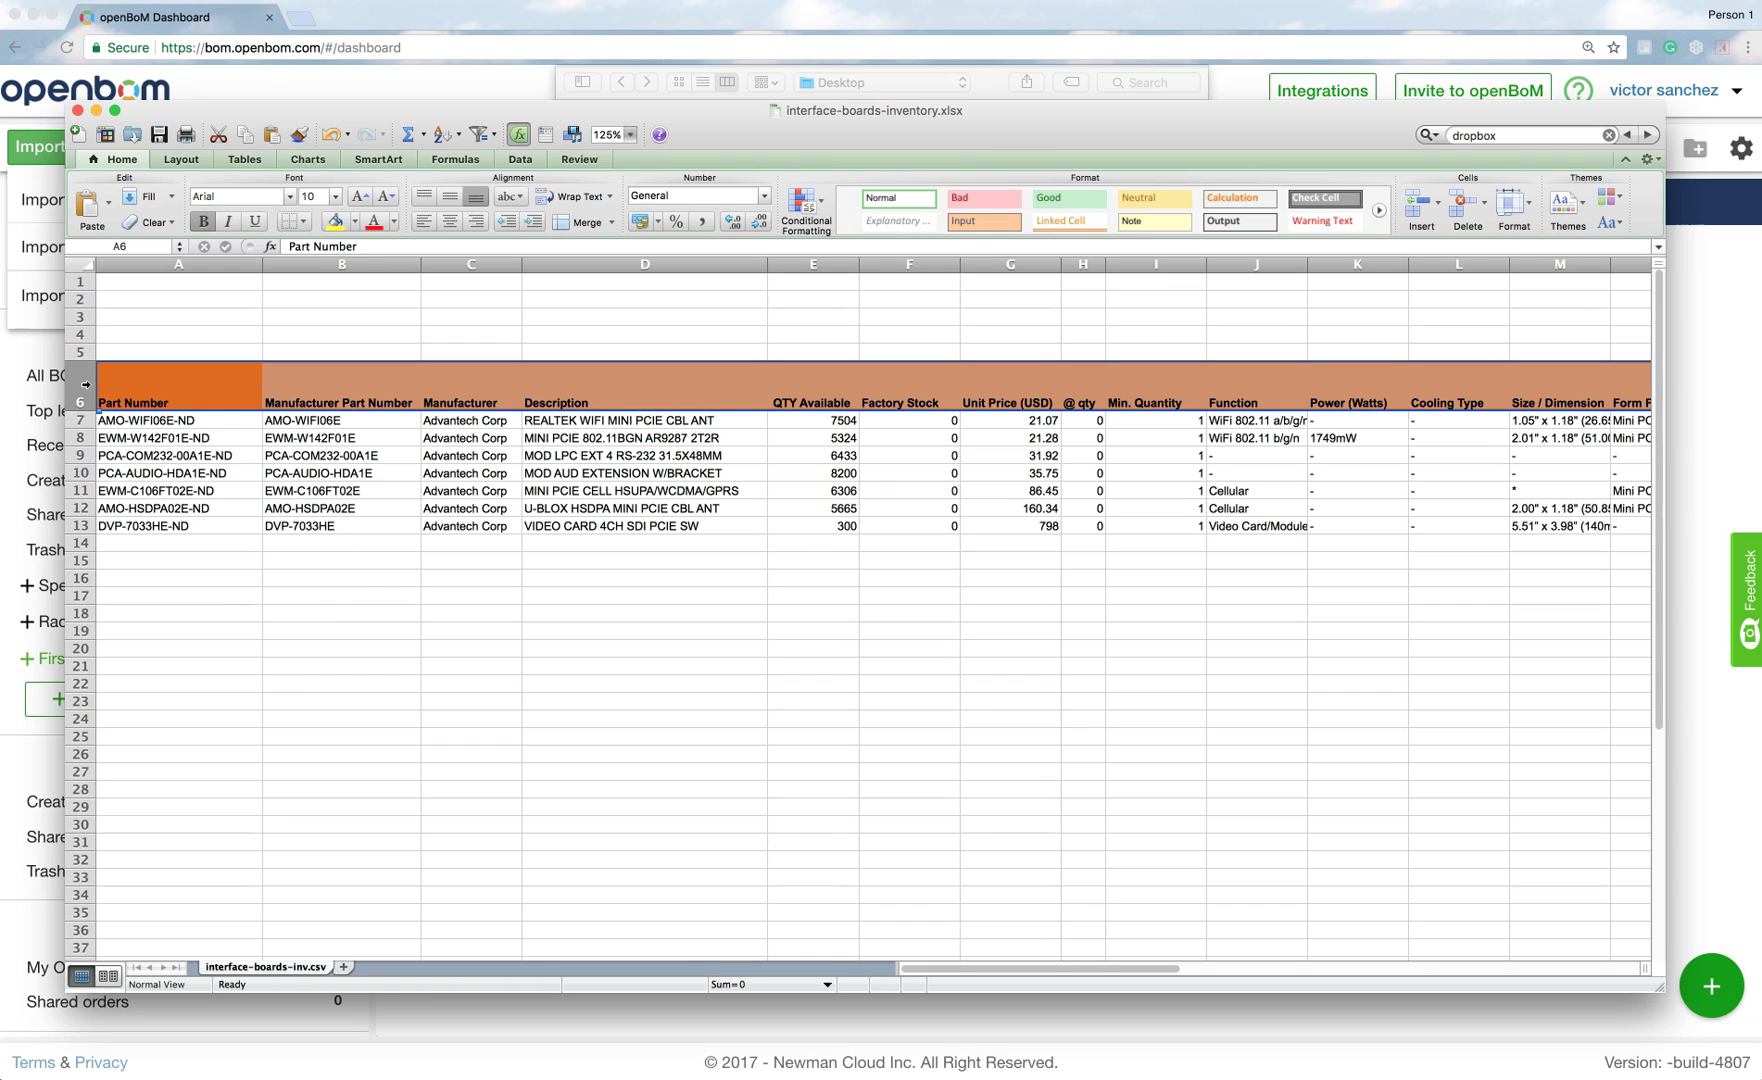
pyautogui.click(85, 386)
pyautogui.click(129, 388)
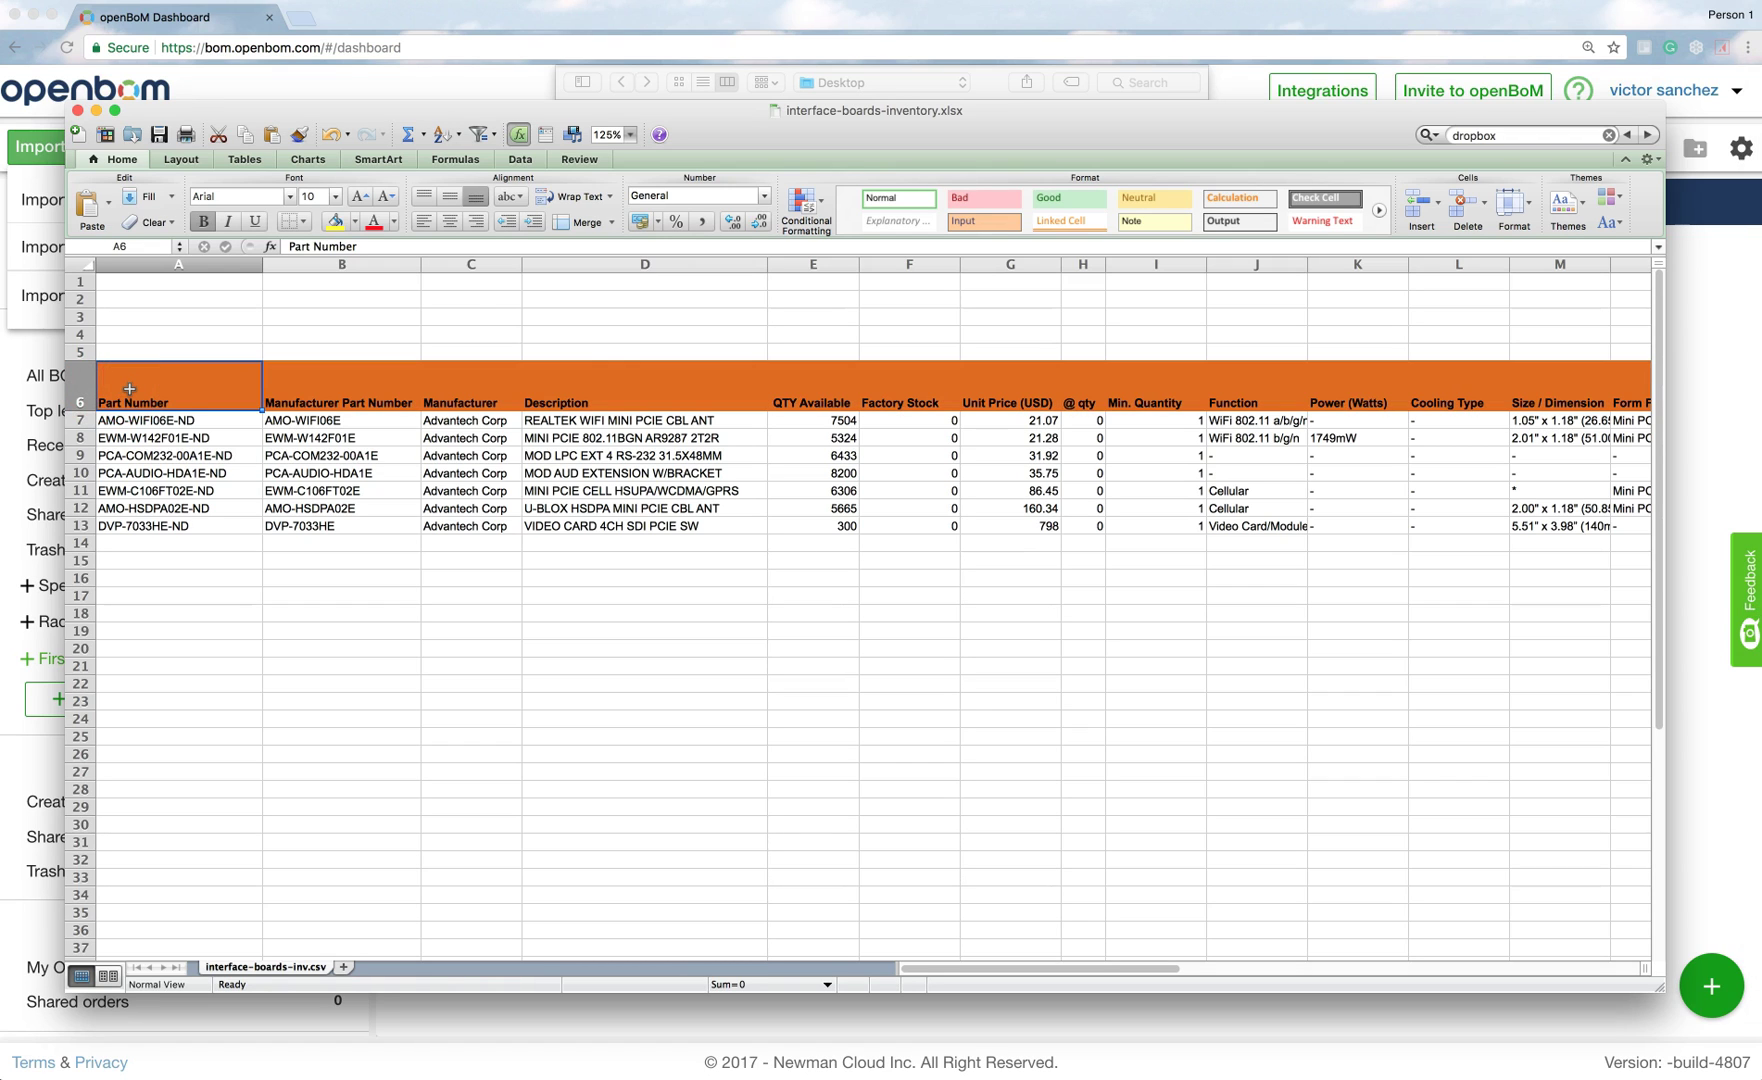
pyautogui.click(130, 351)
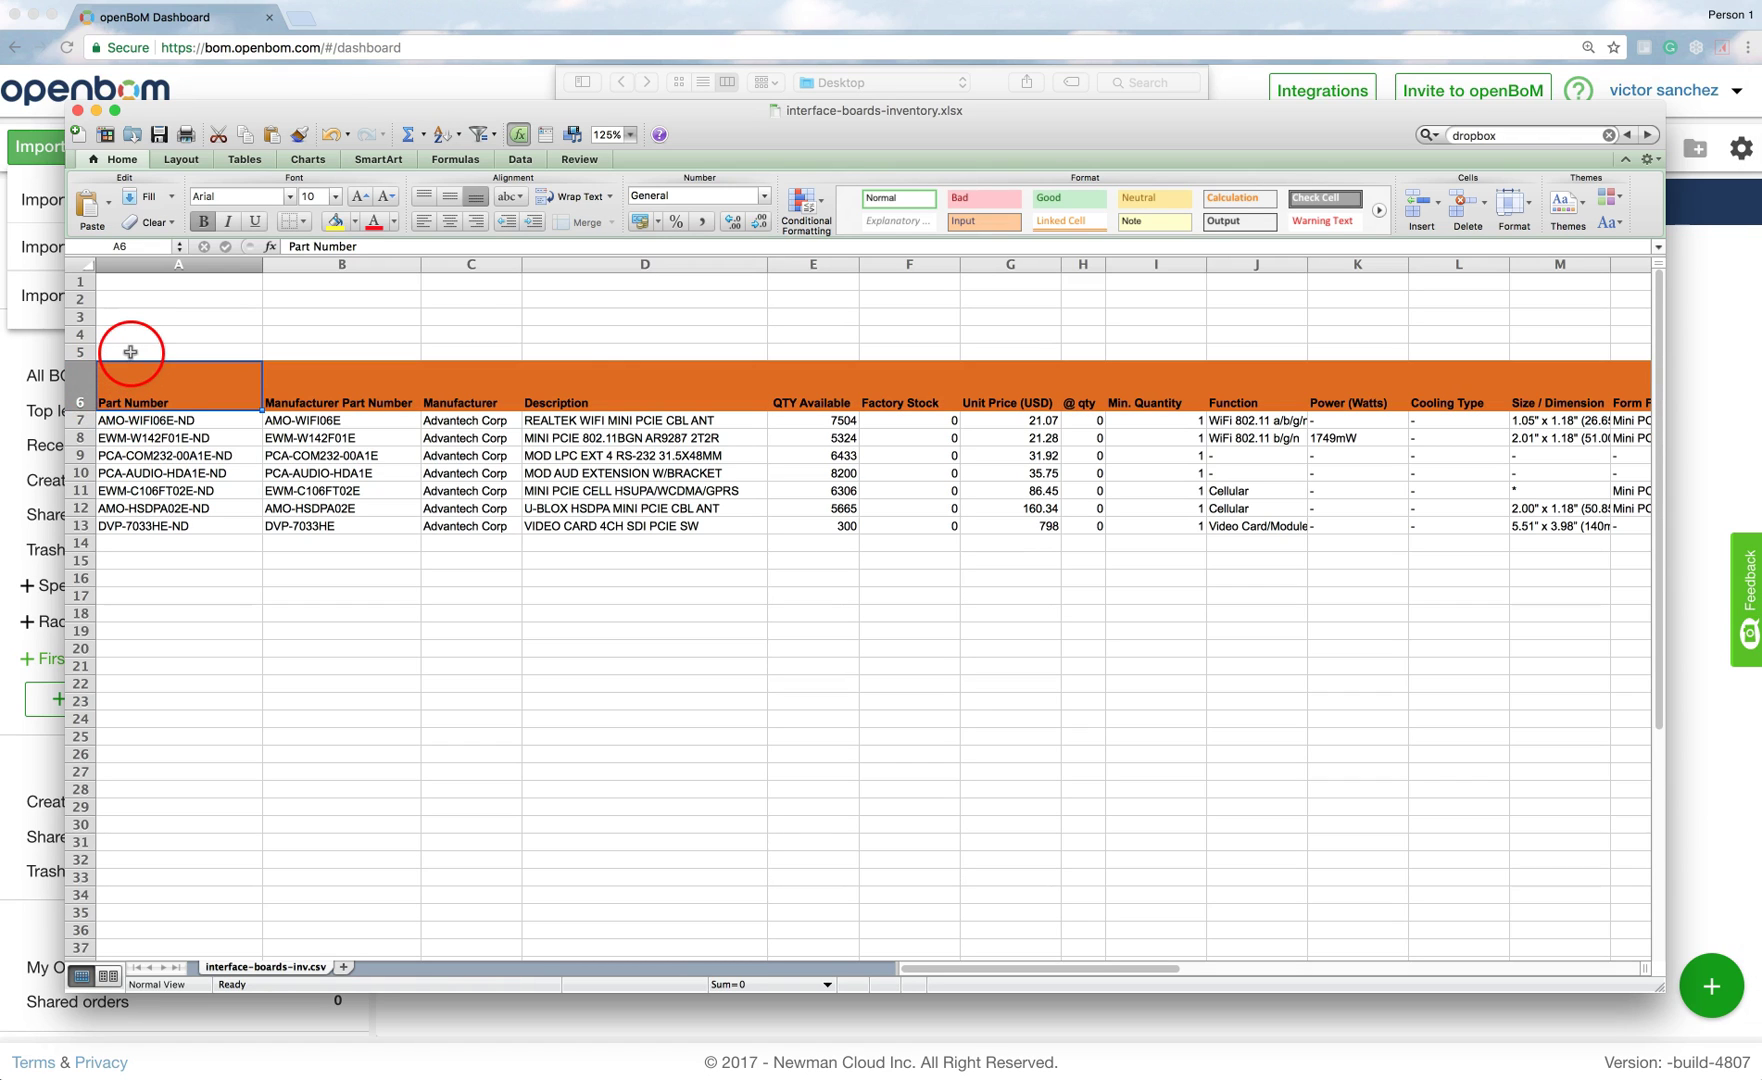
pyautogui.click(150, 293)
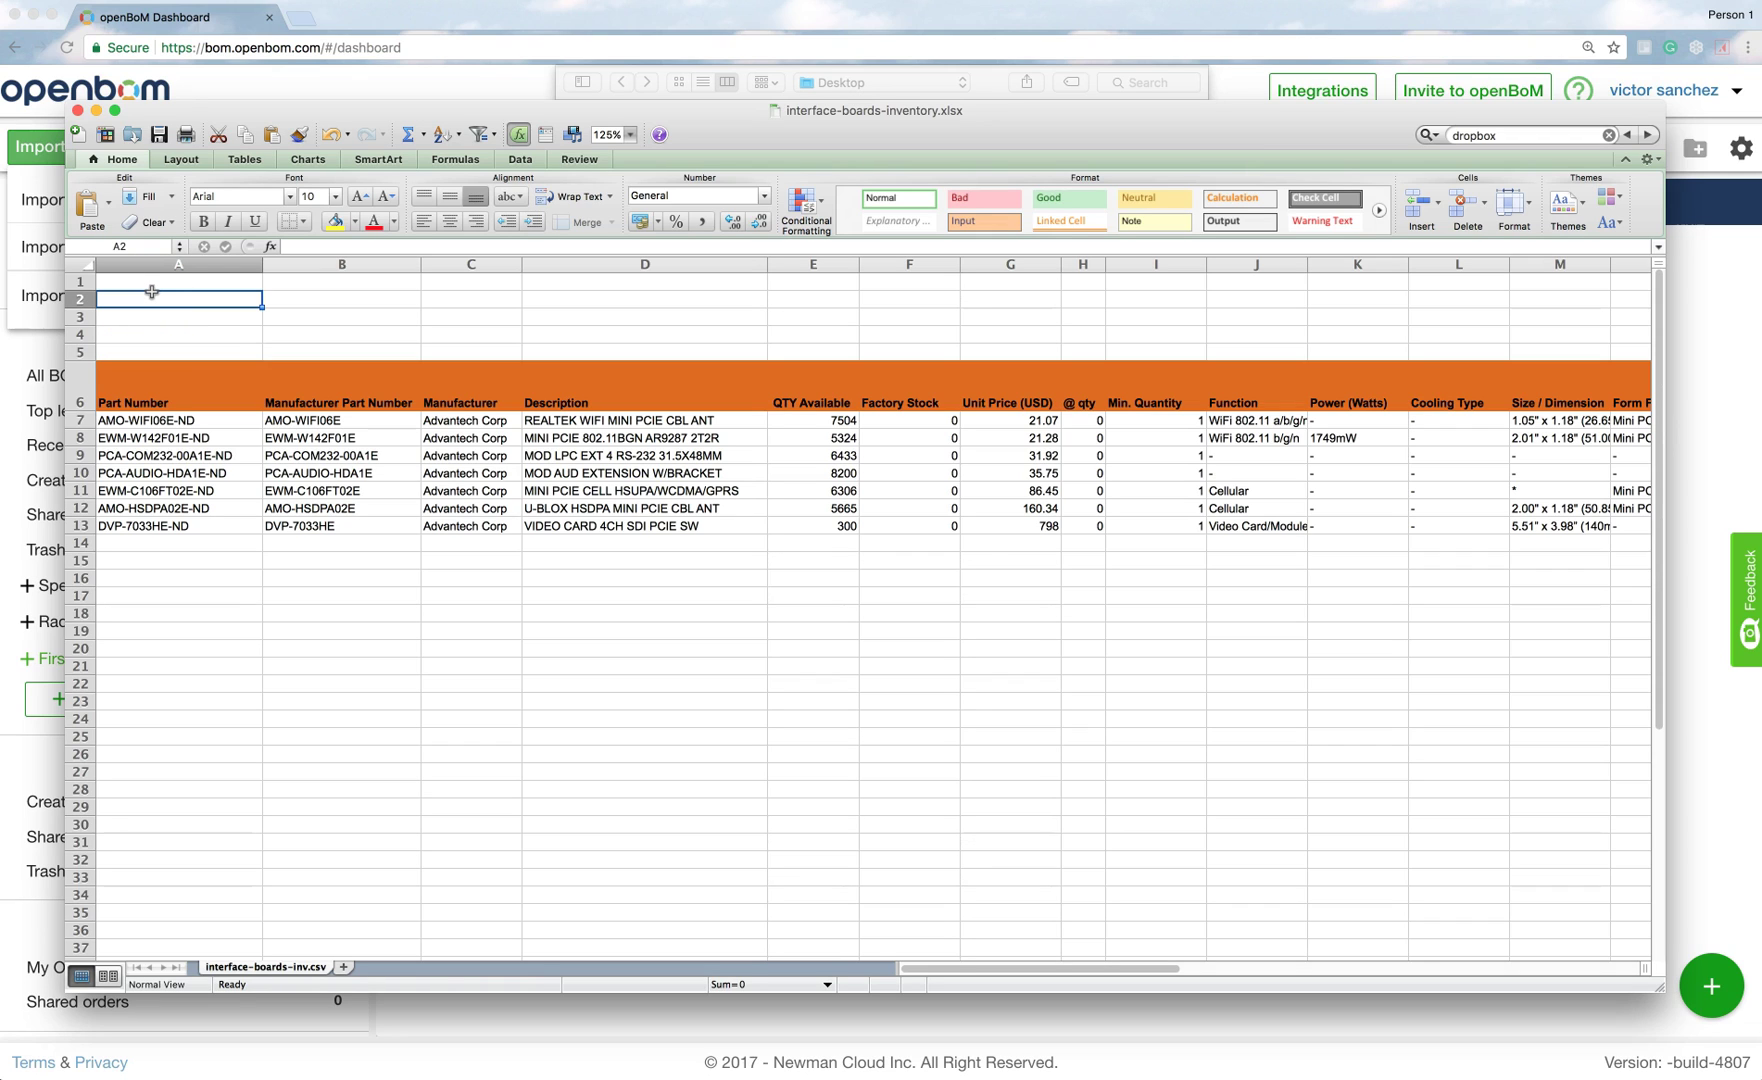
pyautogui.click(108, 428)
pyautogui.click(126, 532)
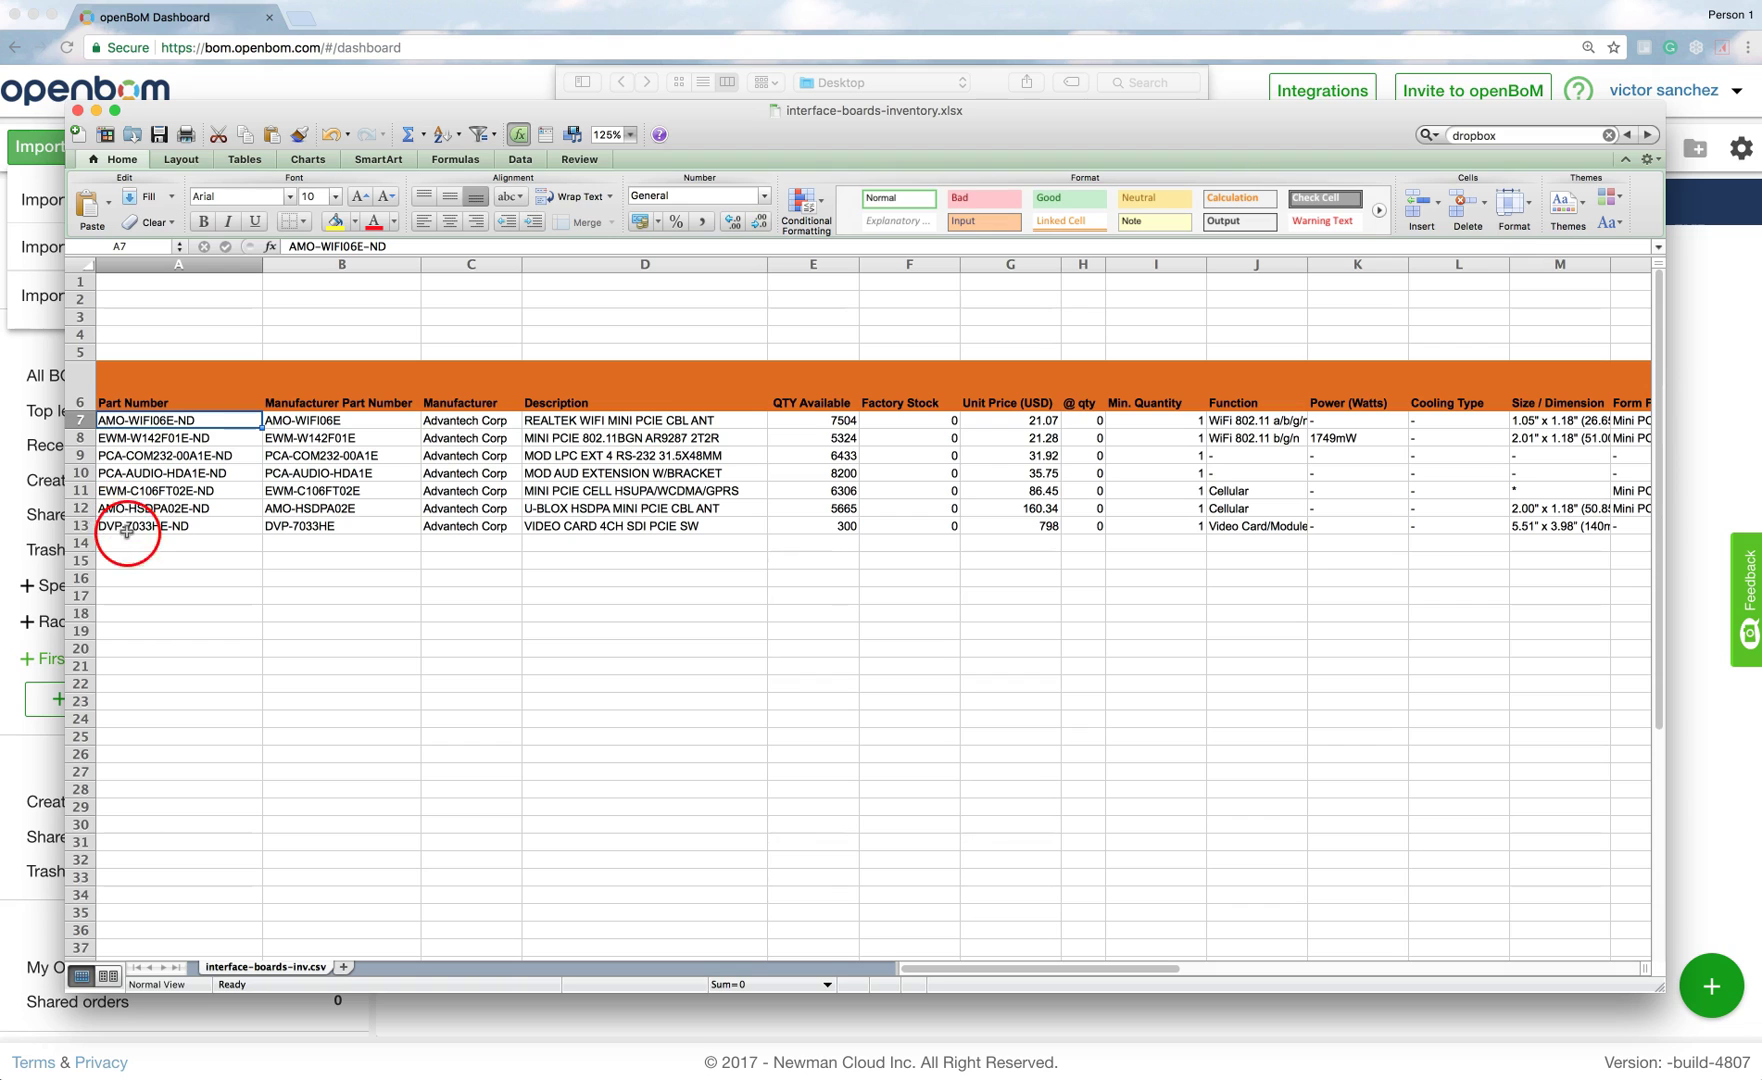
pyautogui.click(165, 388)
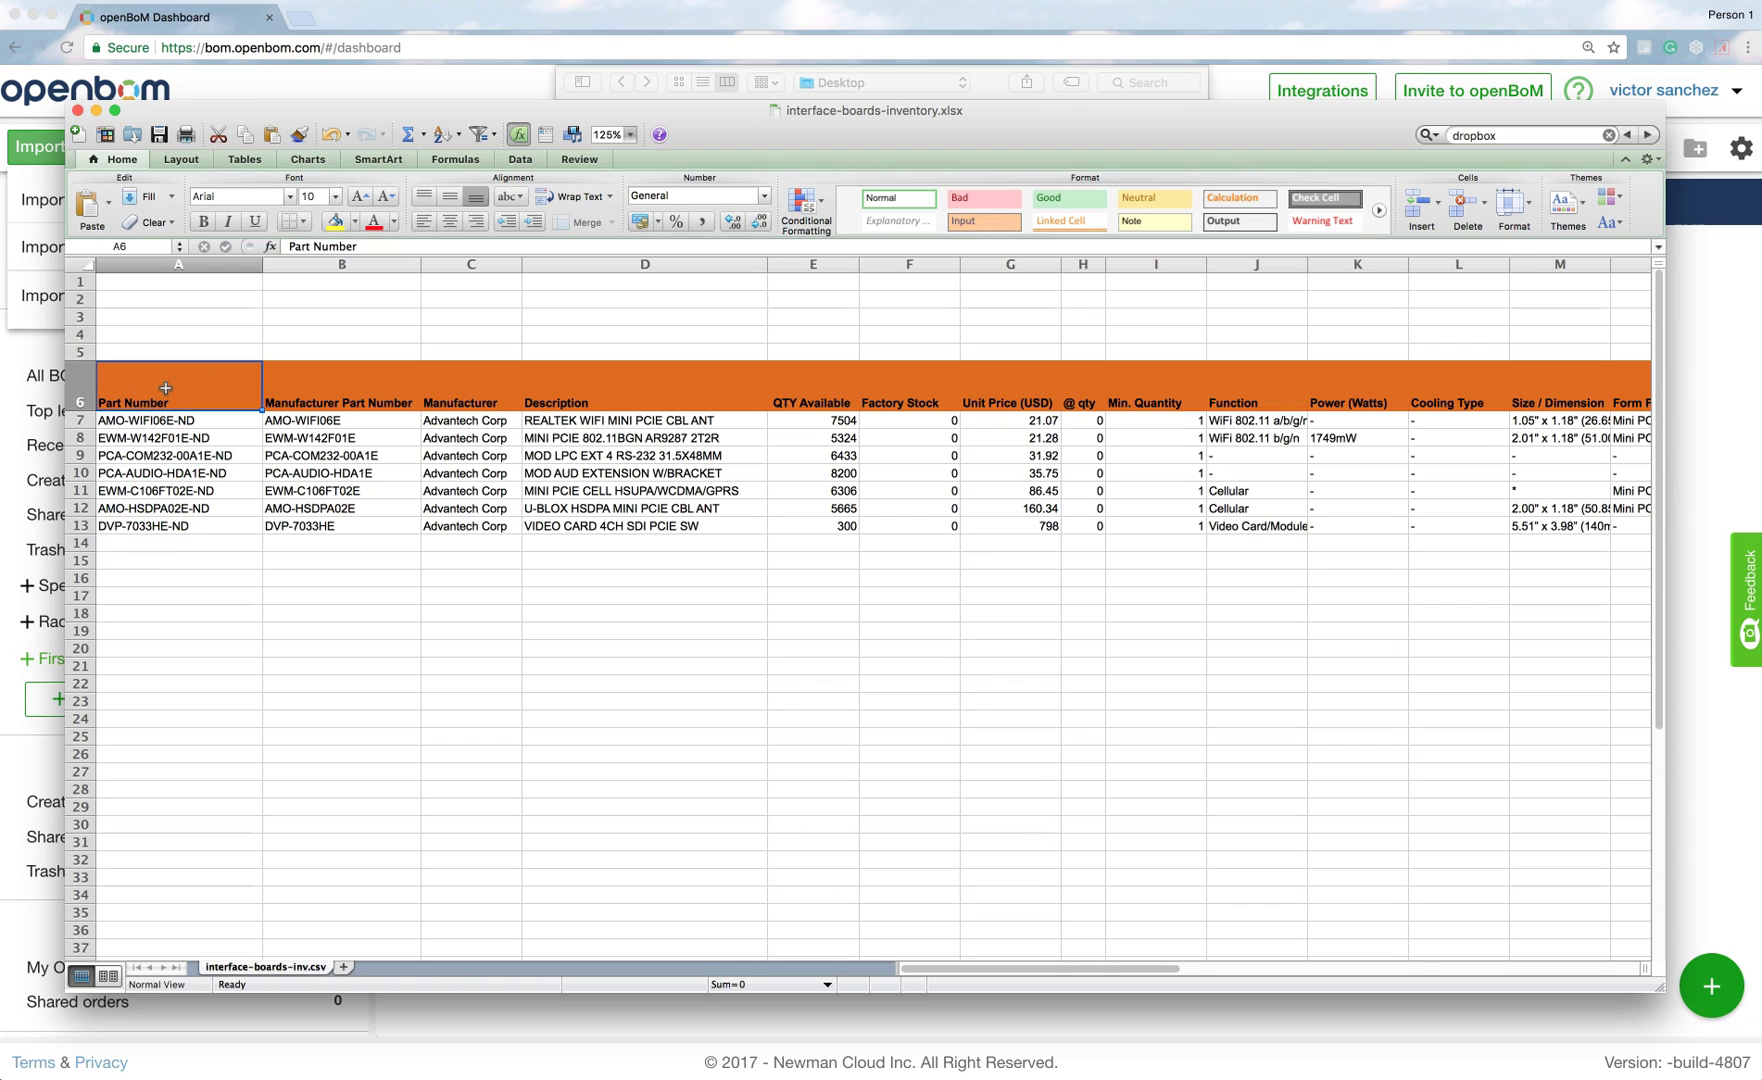
pyautogui.press('super+b')
pyautogui.click(77, 378)
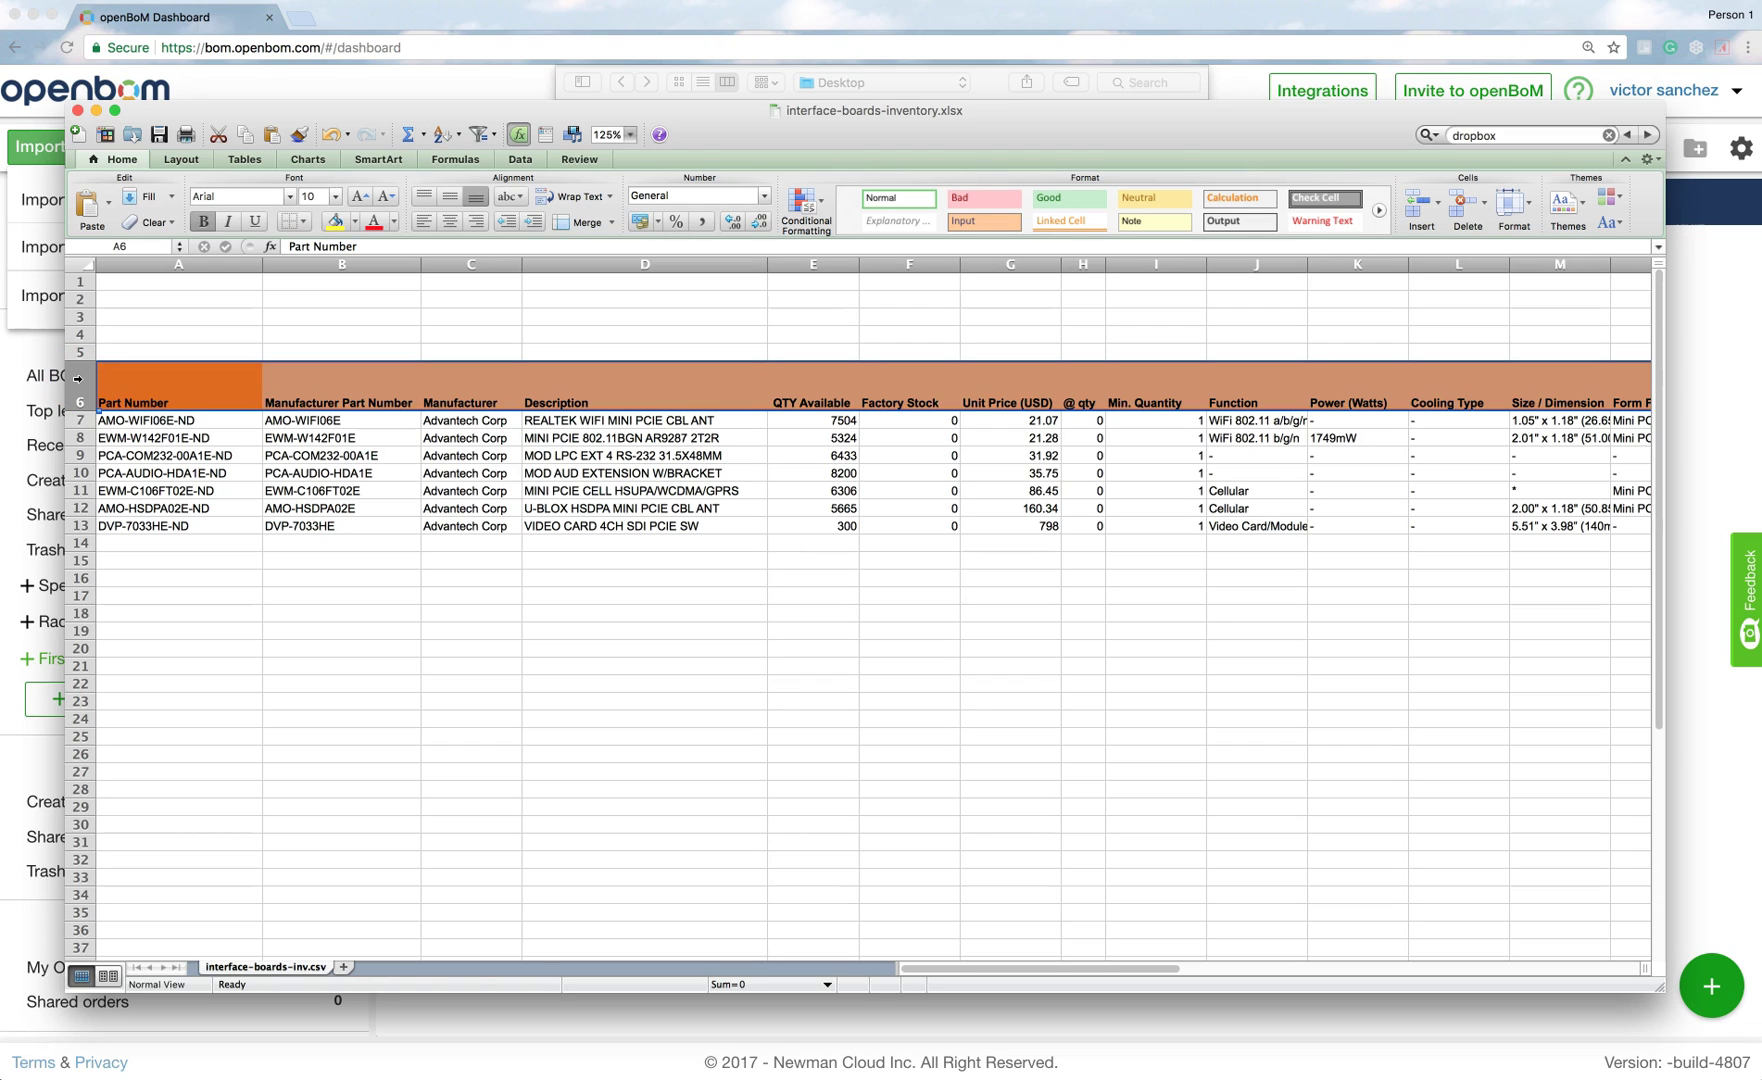
pyautogui.click(150, 380)
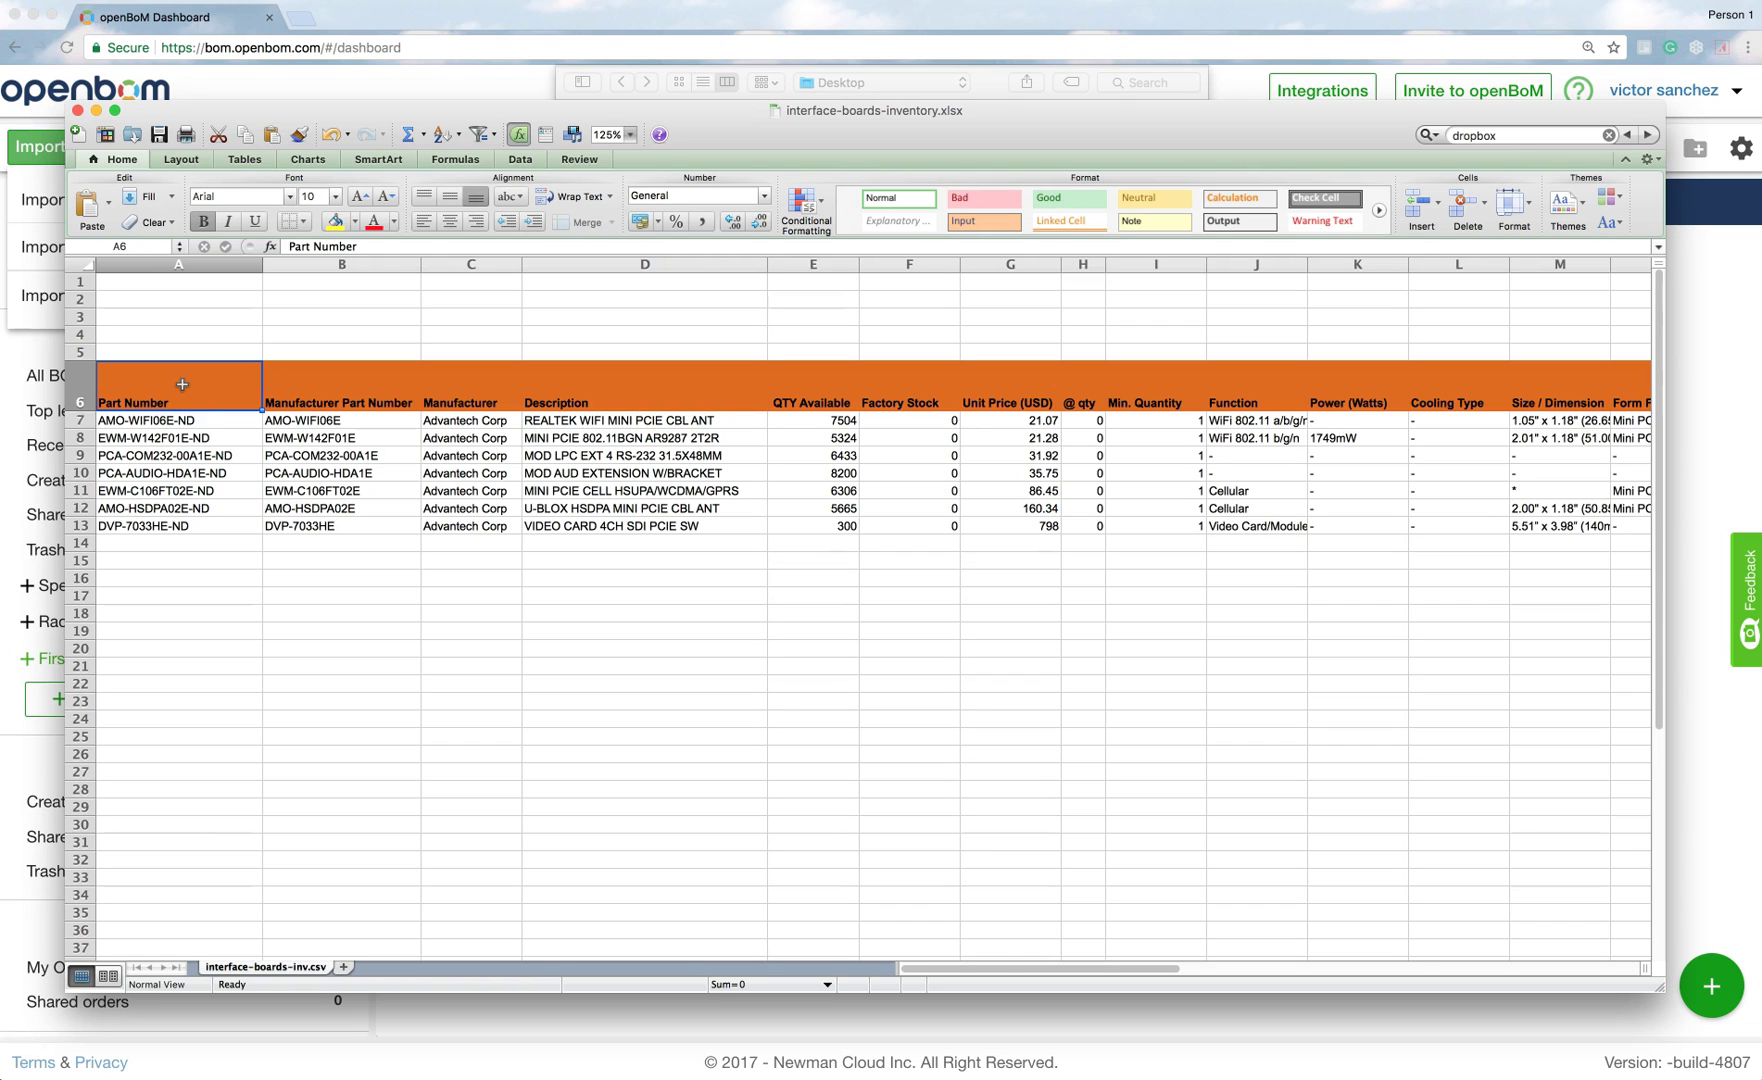
pyautogui.click(122, 390)
pyautogui.click(124, 397)
pyautogui.click(305, 389)
pyautogui.click(474, 400)
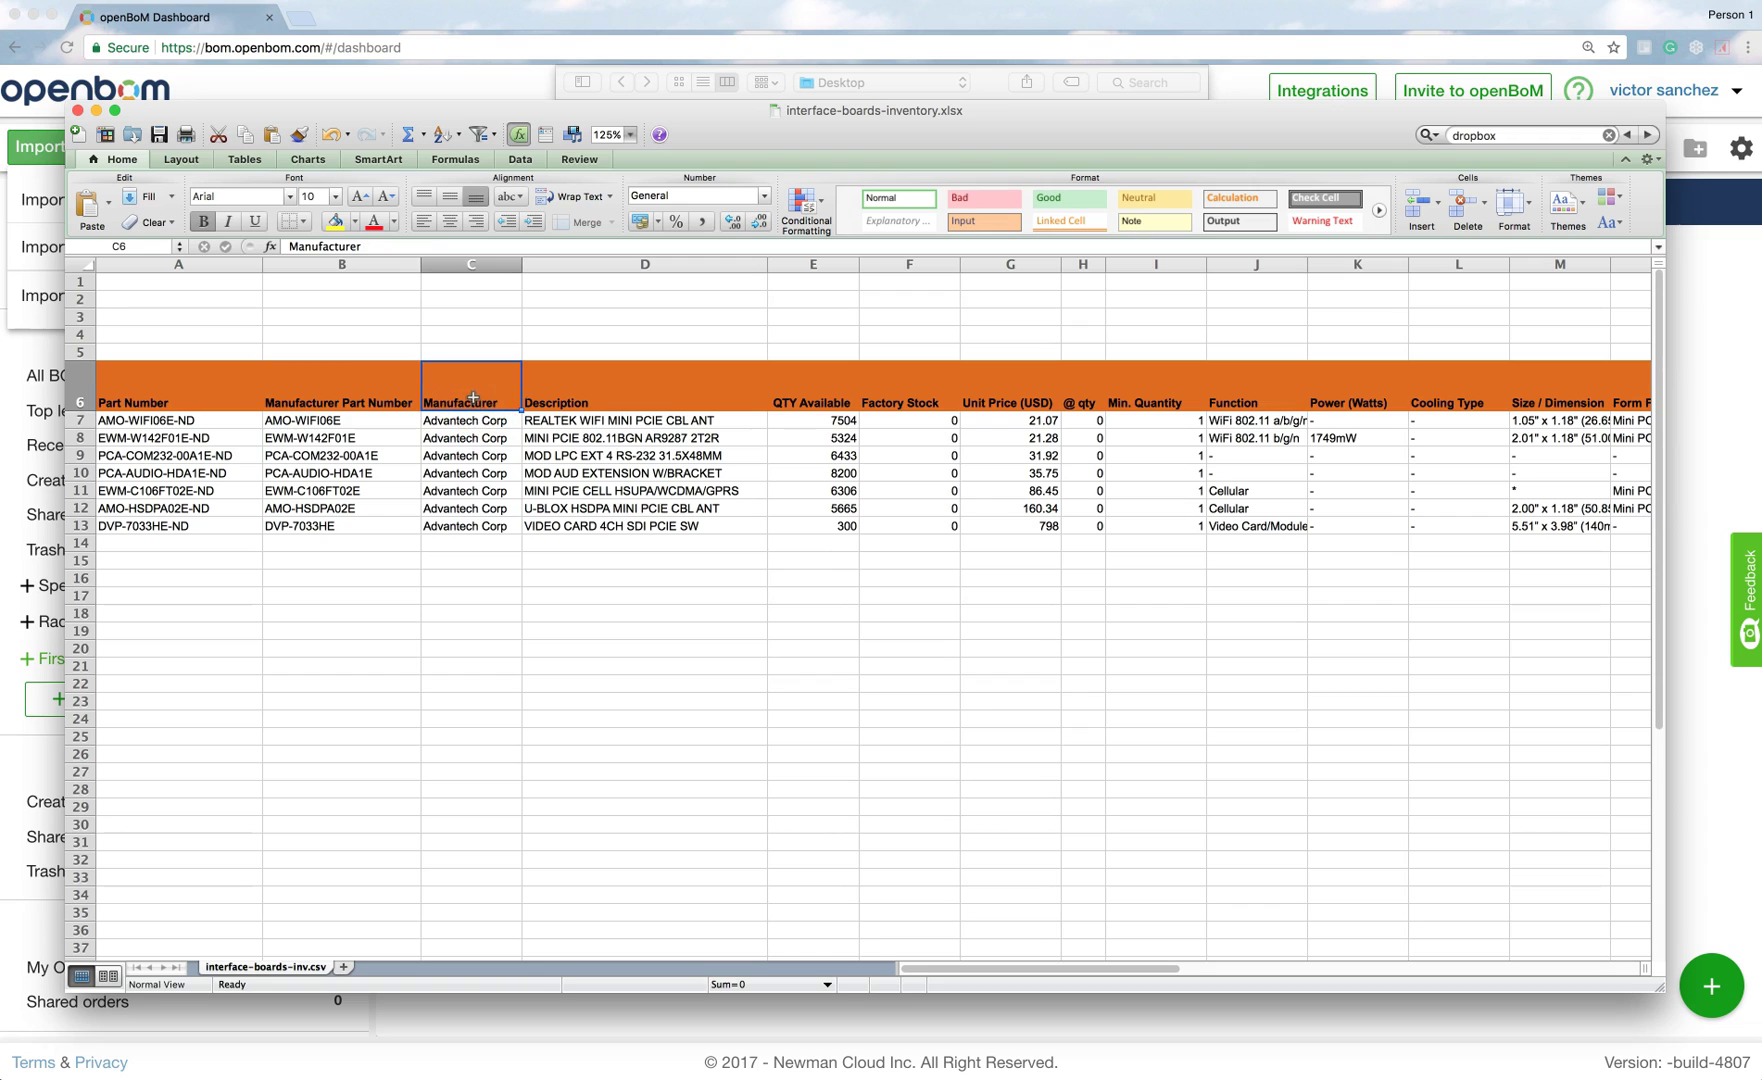
pyautogui.click(584, 403)
pyautogui.click(465, 380)
pyautogui.click(354, 381)
pyautogui.click(474, 381)
pyautogui.moveTo(484, 381)
pyautogui.mouseDown()
pyautogui.moveTo(464, 267)
pyautogui.moveTo(450, 380)
pyautogui.mouseUp()
pyautogui.click(1267, 400)
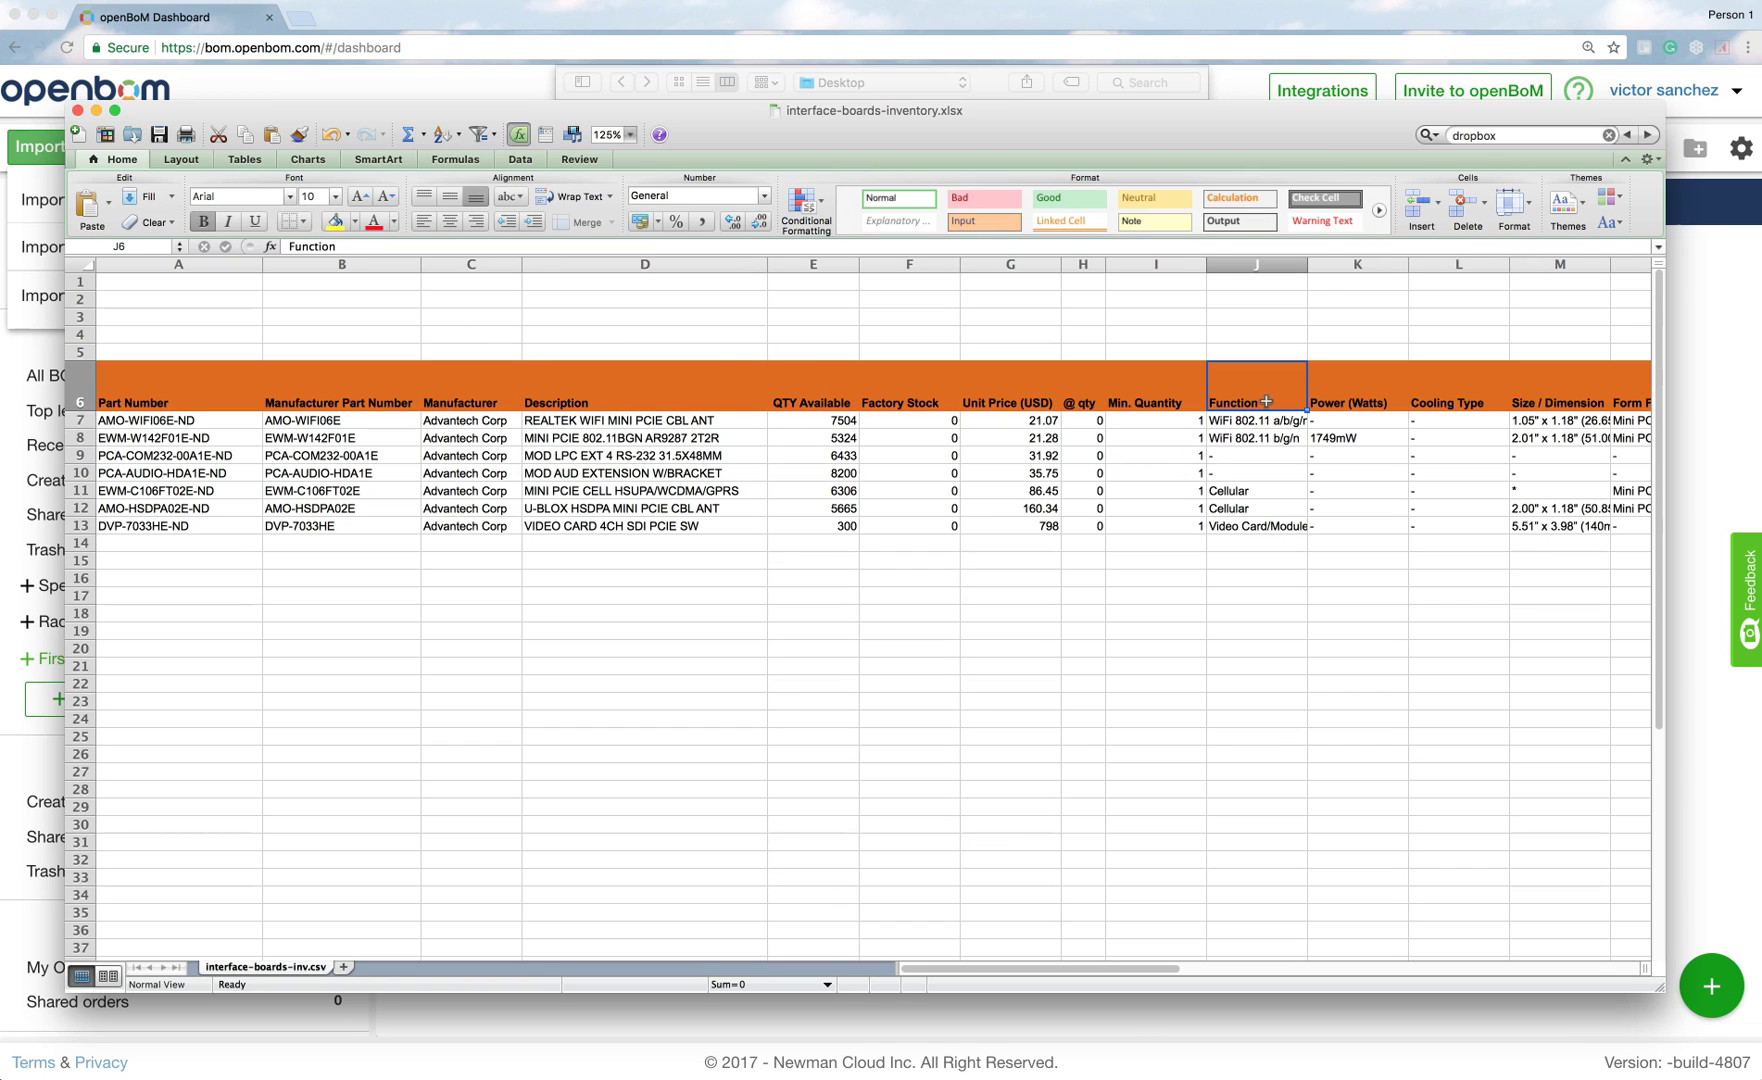
pyautogui.click(451, 390)
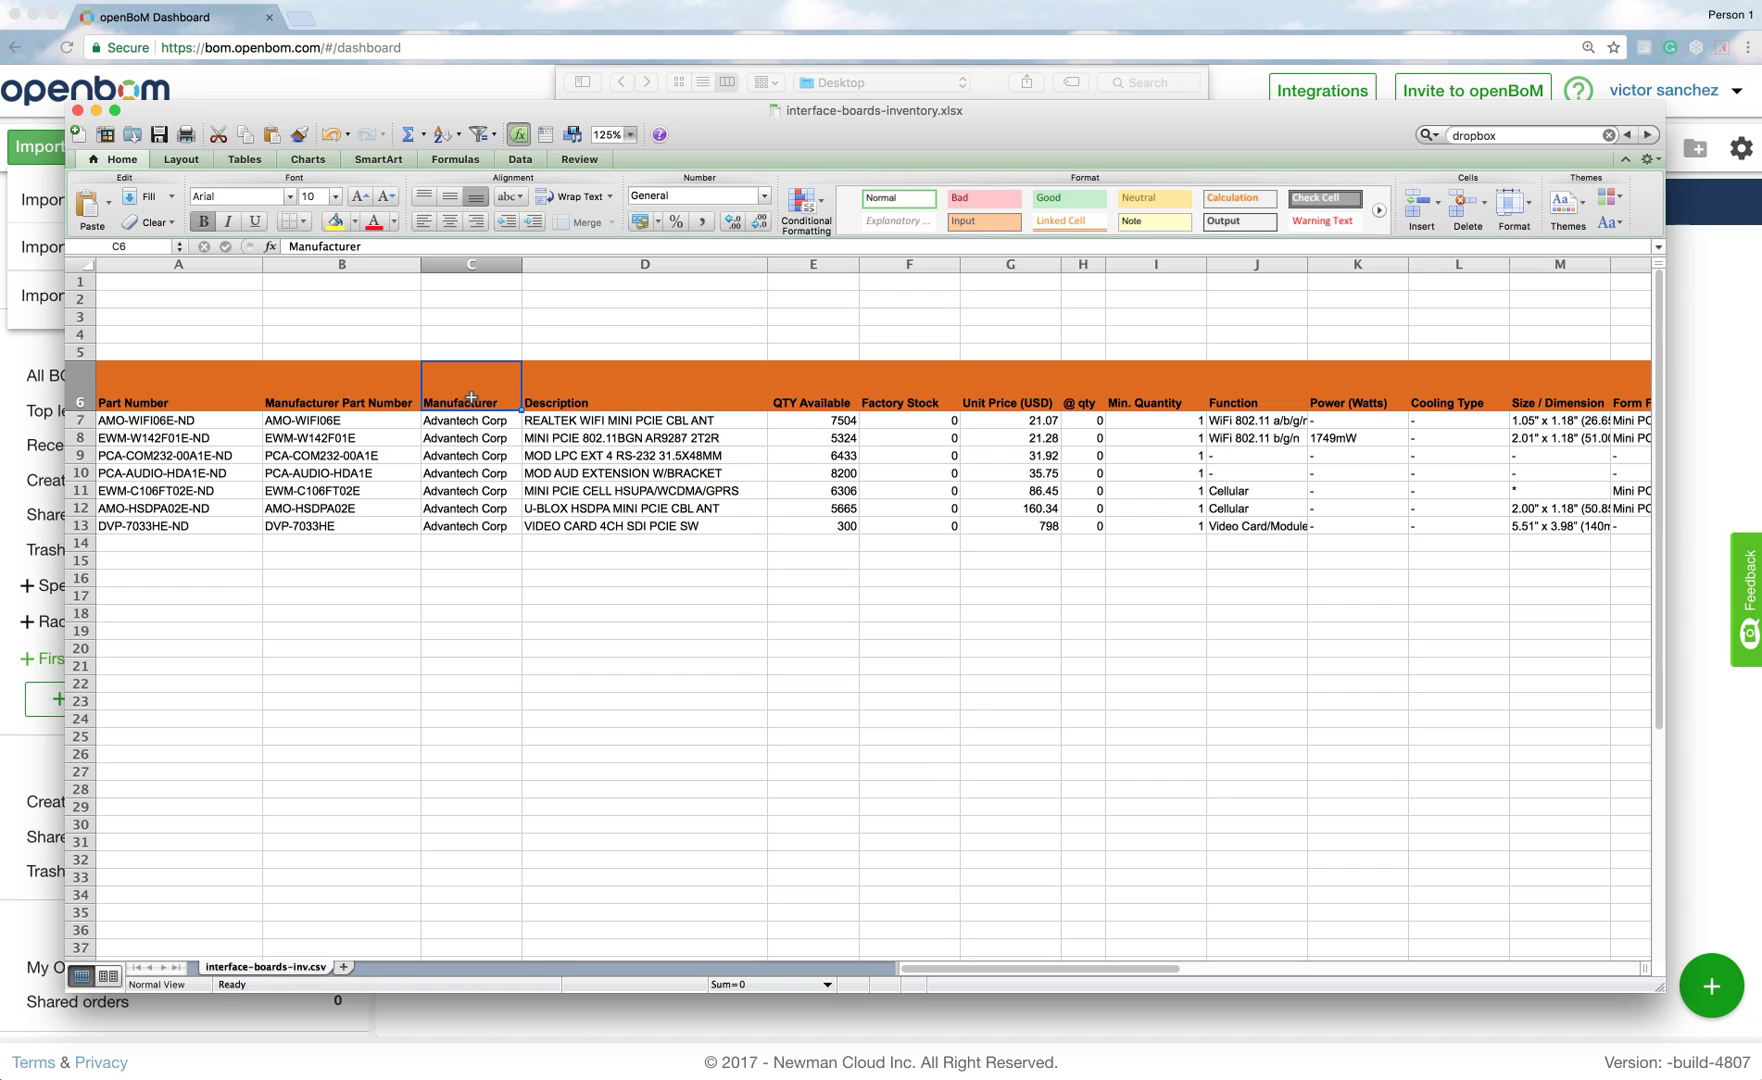
# Minimize Excel and import interface-boards-inventory from the file dialog as the BOM interface-boards-inventory-1
pyautogui.click(96, 110)
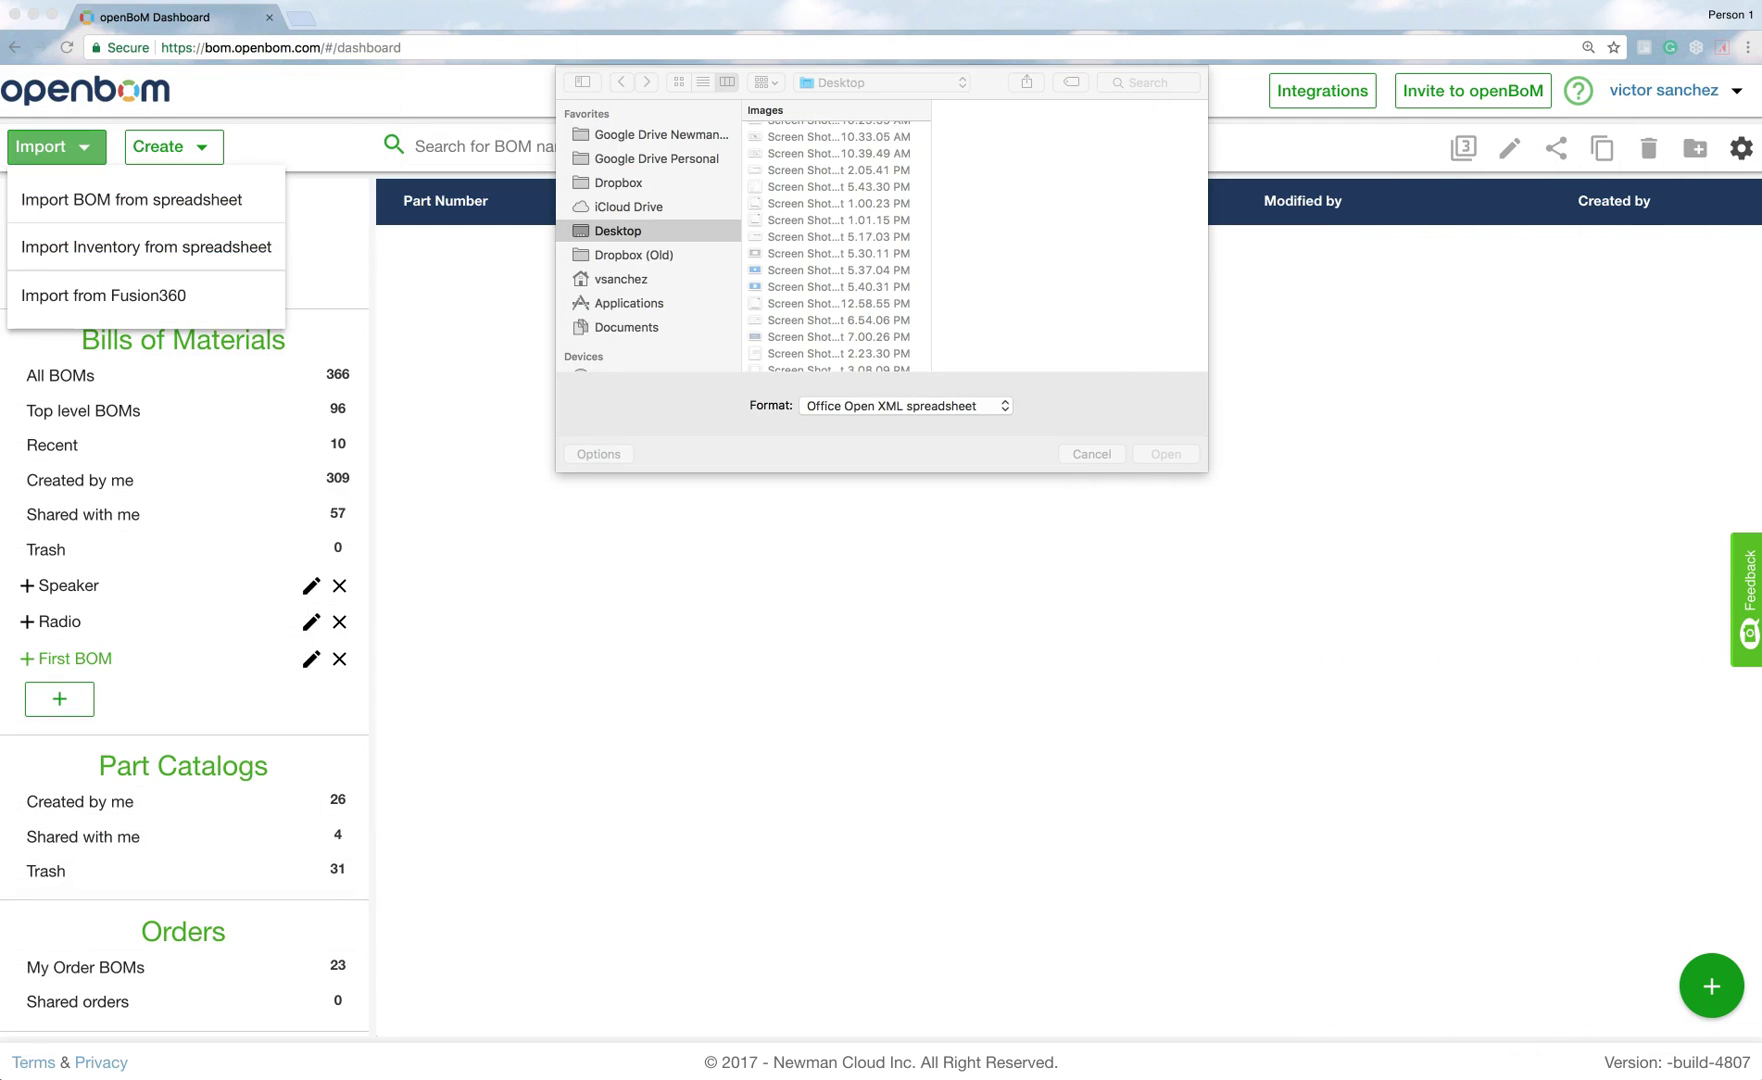
pyautogui.scroll(-10, 835, 256)
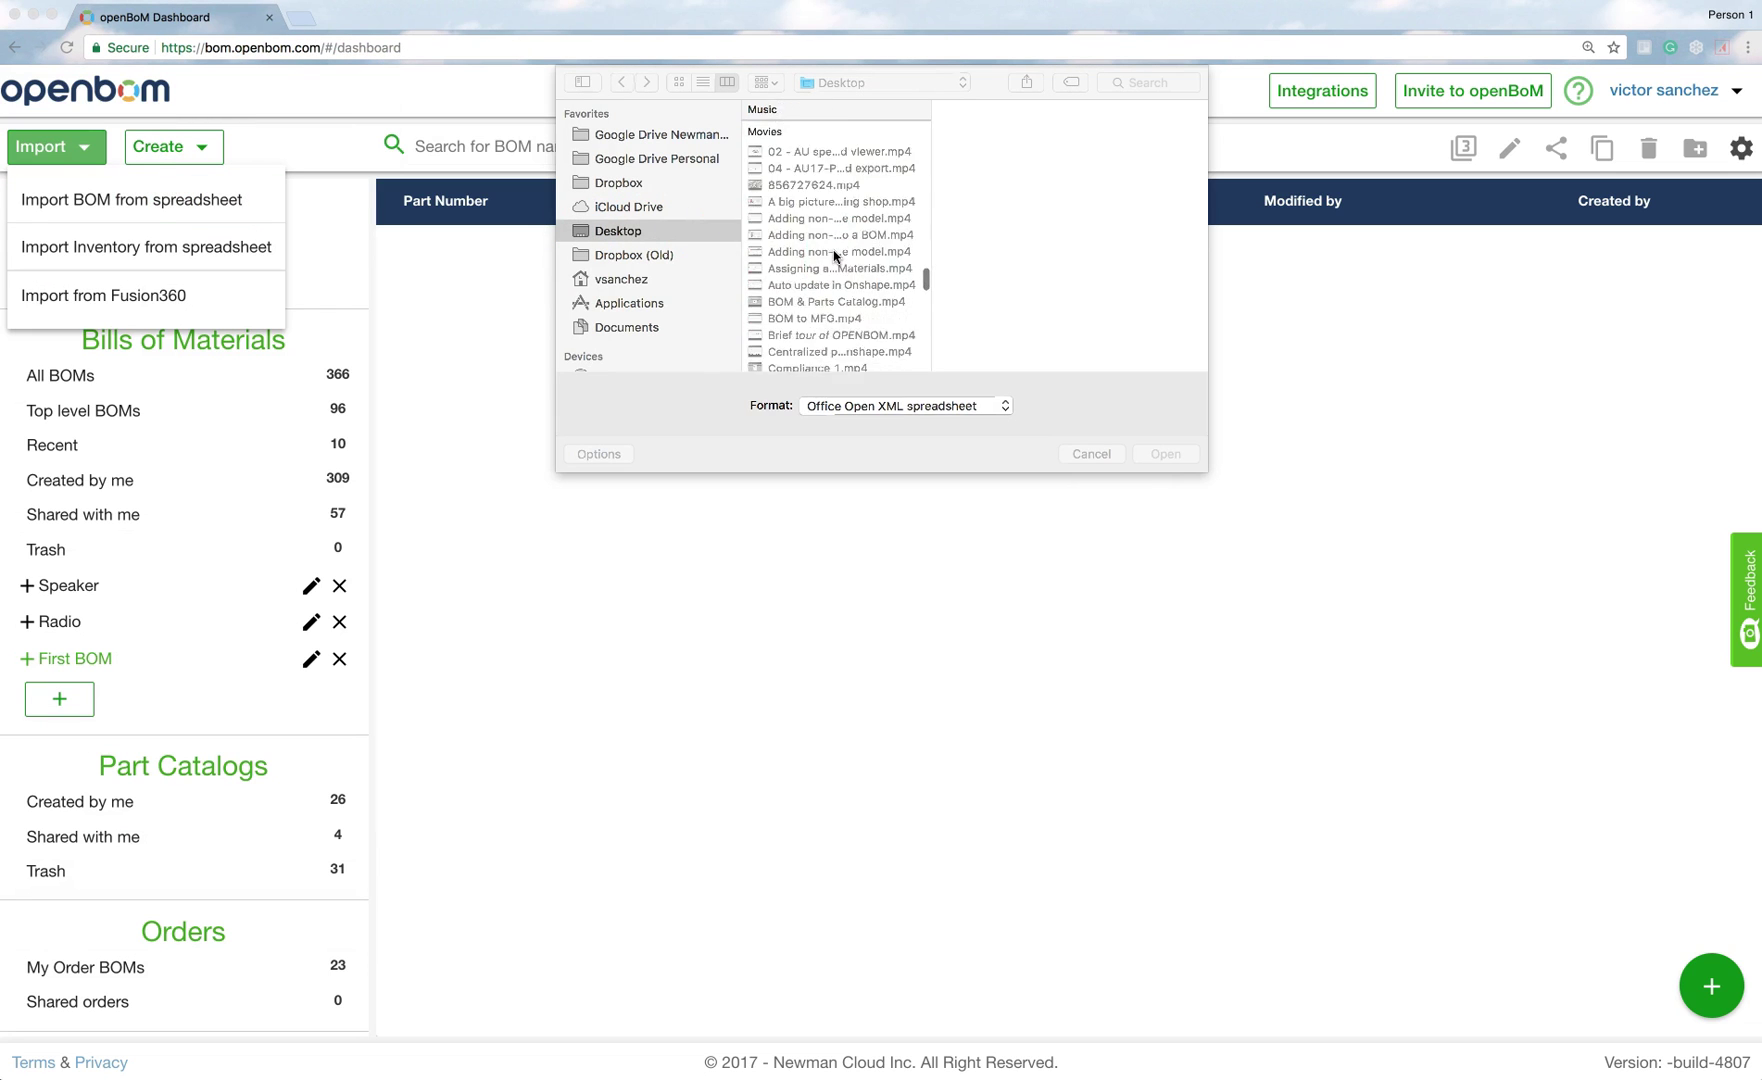
pyautogui.scroll(-15, 835, 256)
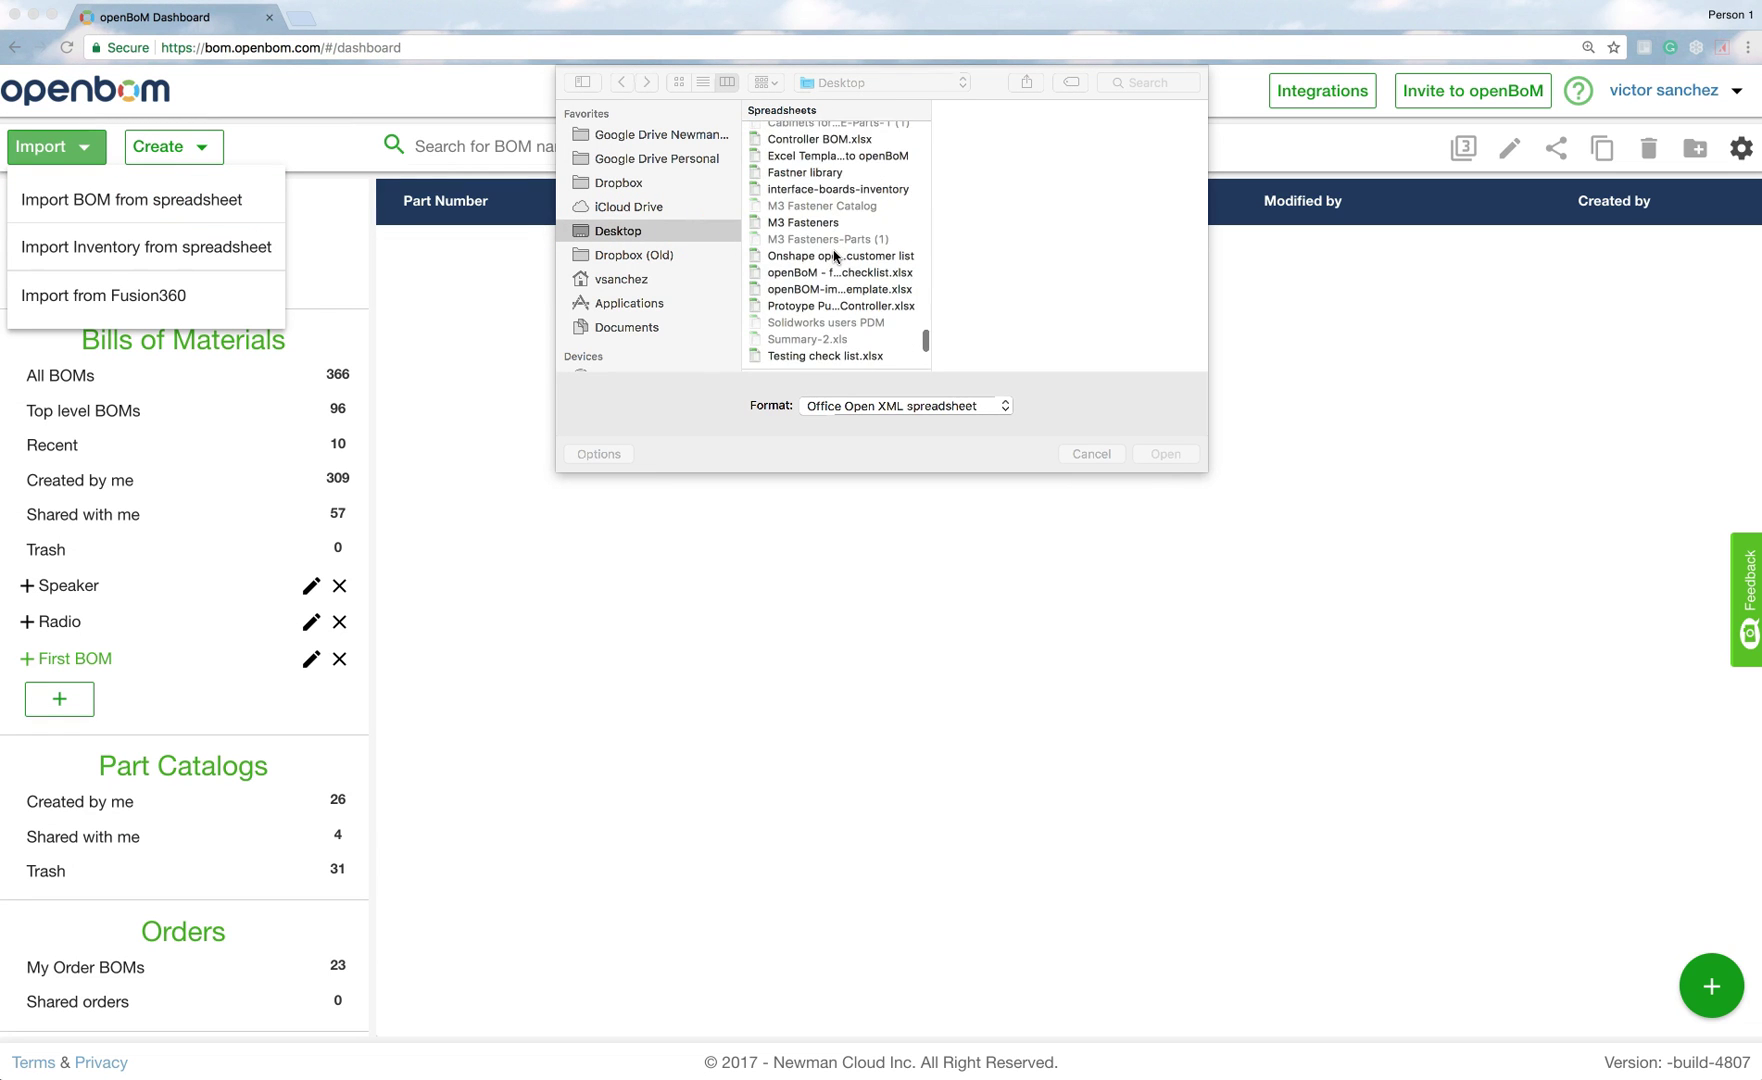
pyautogui.scroll(3, 835, 256)
pyautogui.scroll(-2, 835, 256)
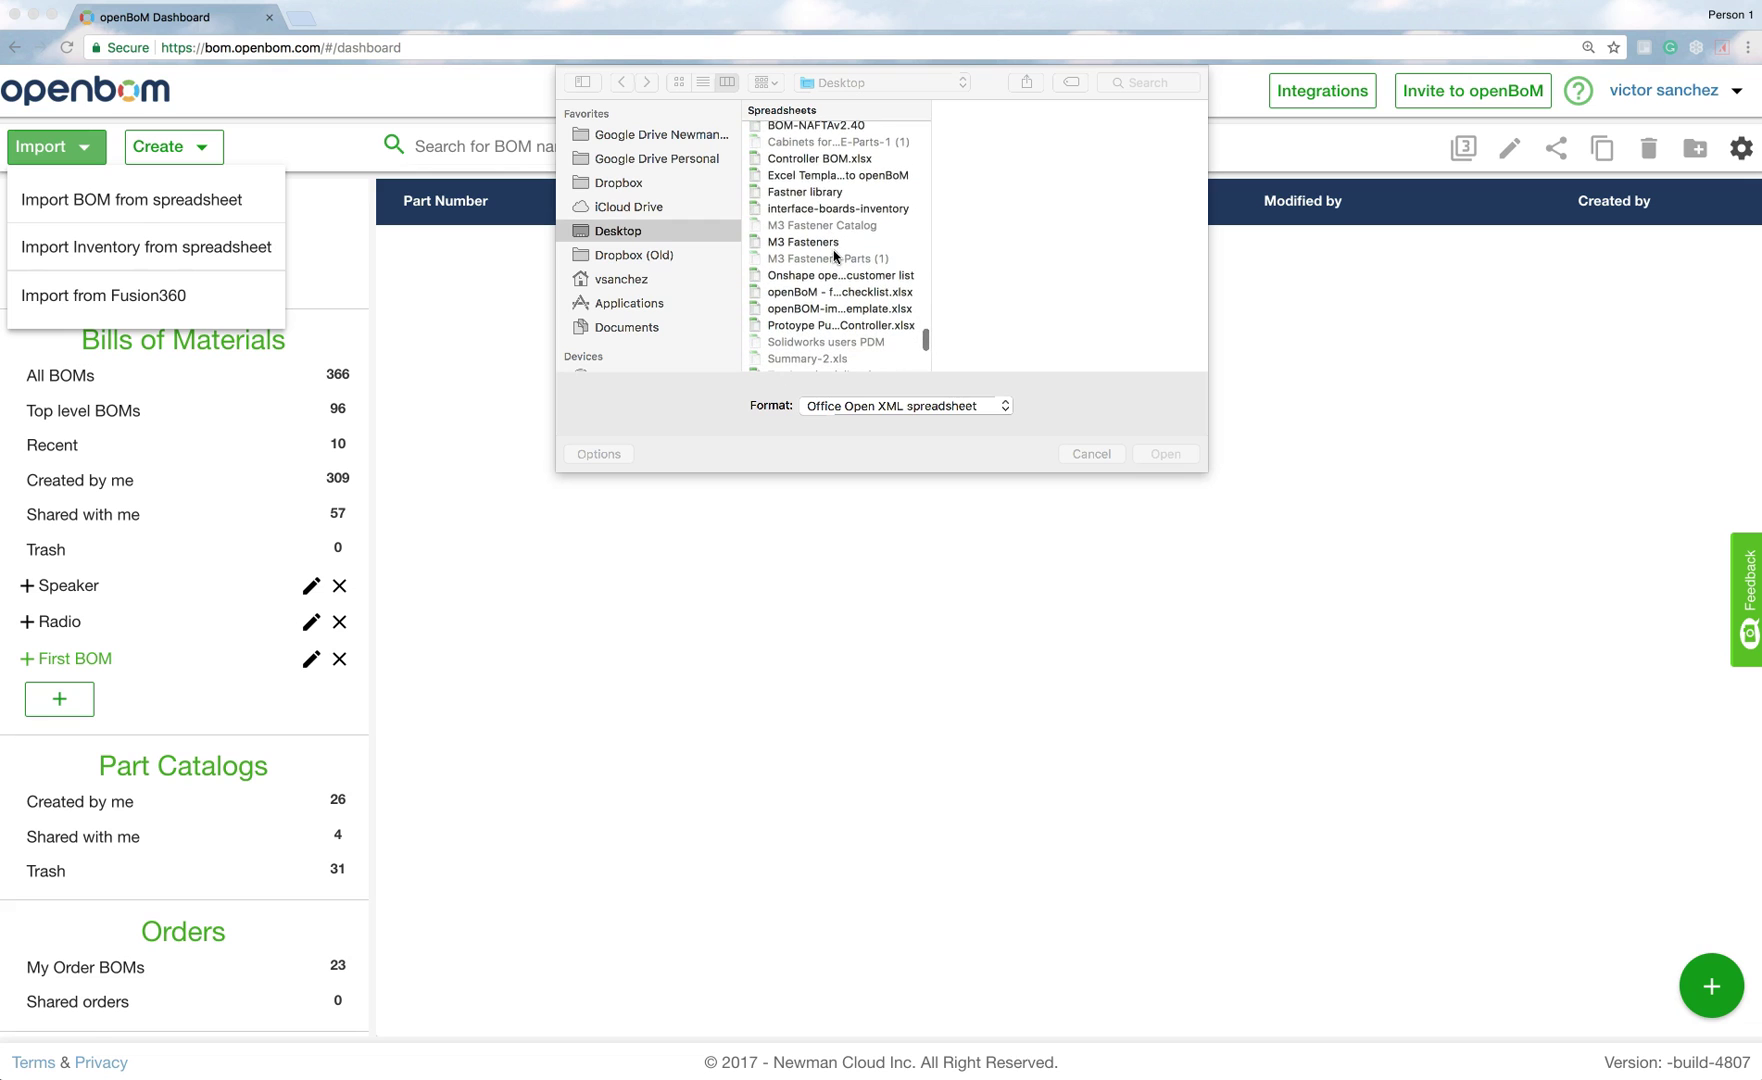
pyautogui.click(796, 212)
pyautogui.click(797, 213)
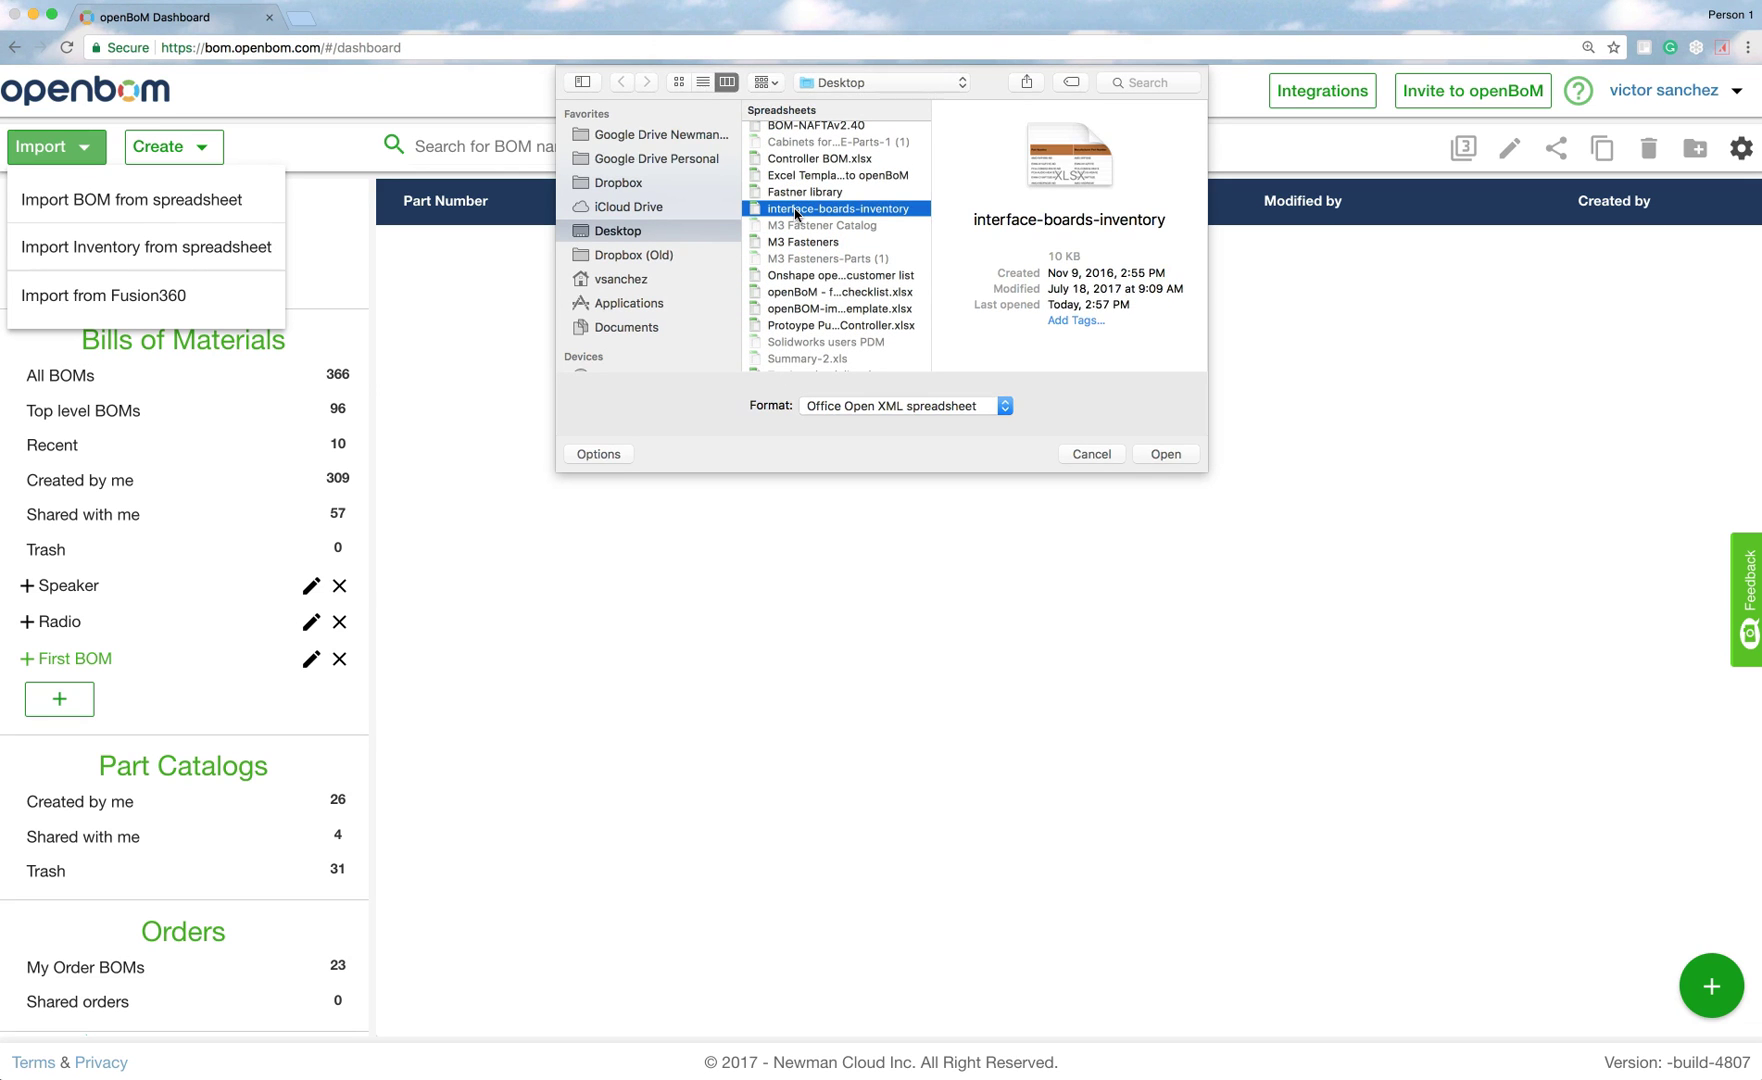
pyautogui.press('Return')
pyautogui.click(776, 396)
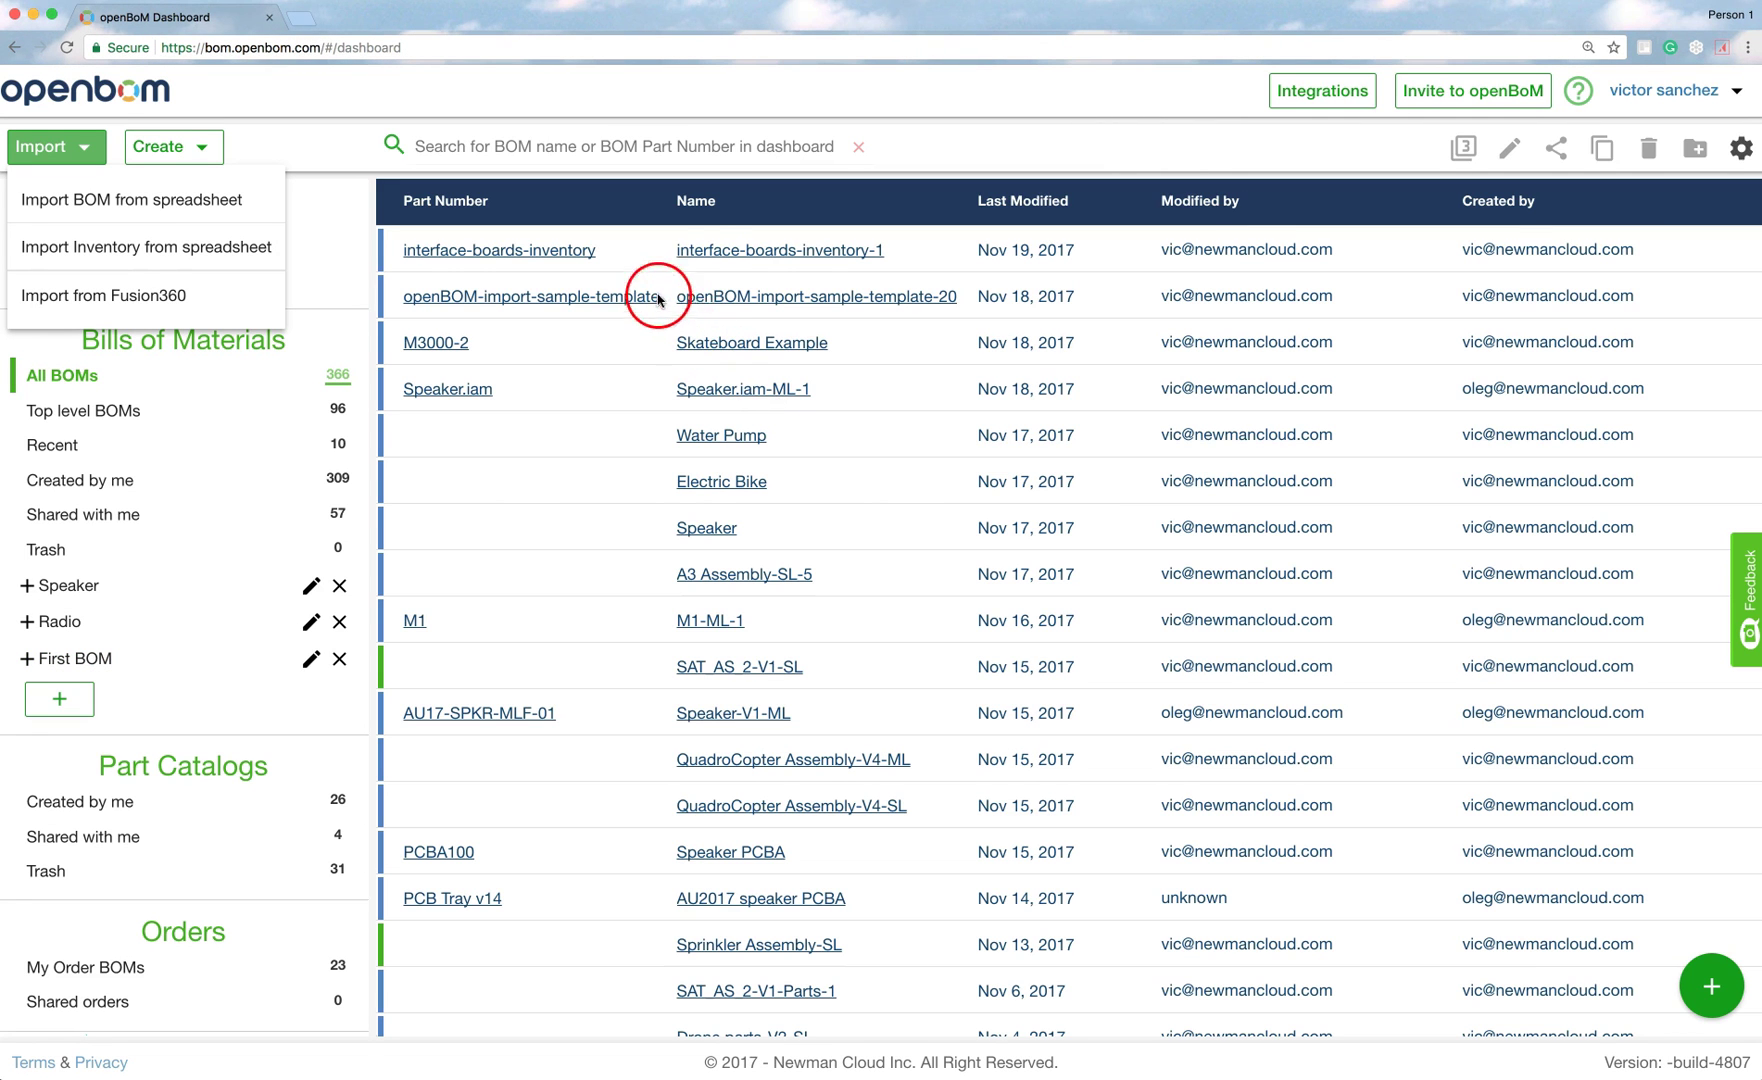
pyautogui.click(705, 256)
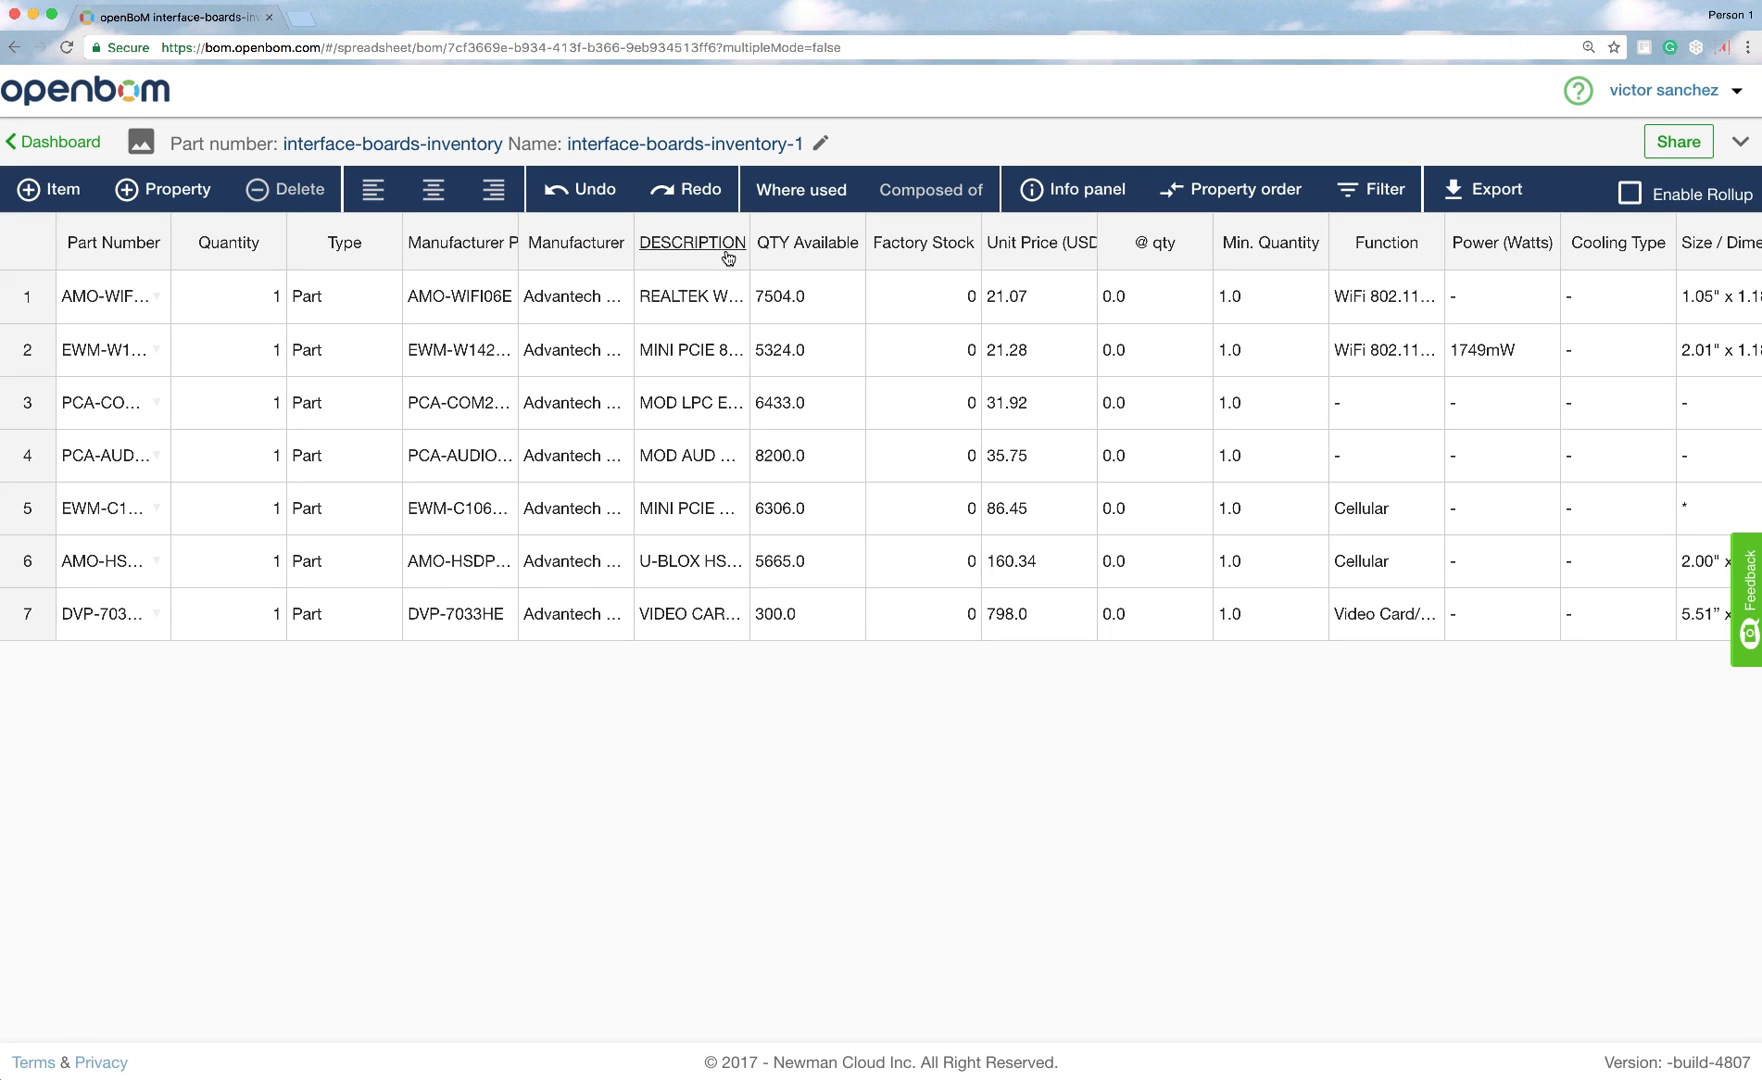
pyautogui.click(576, 694)
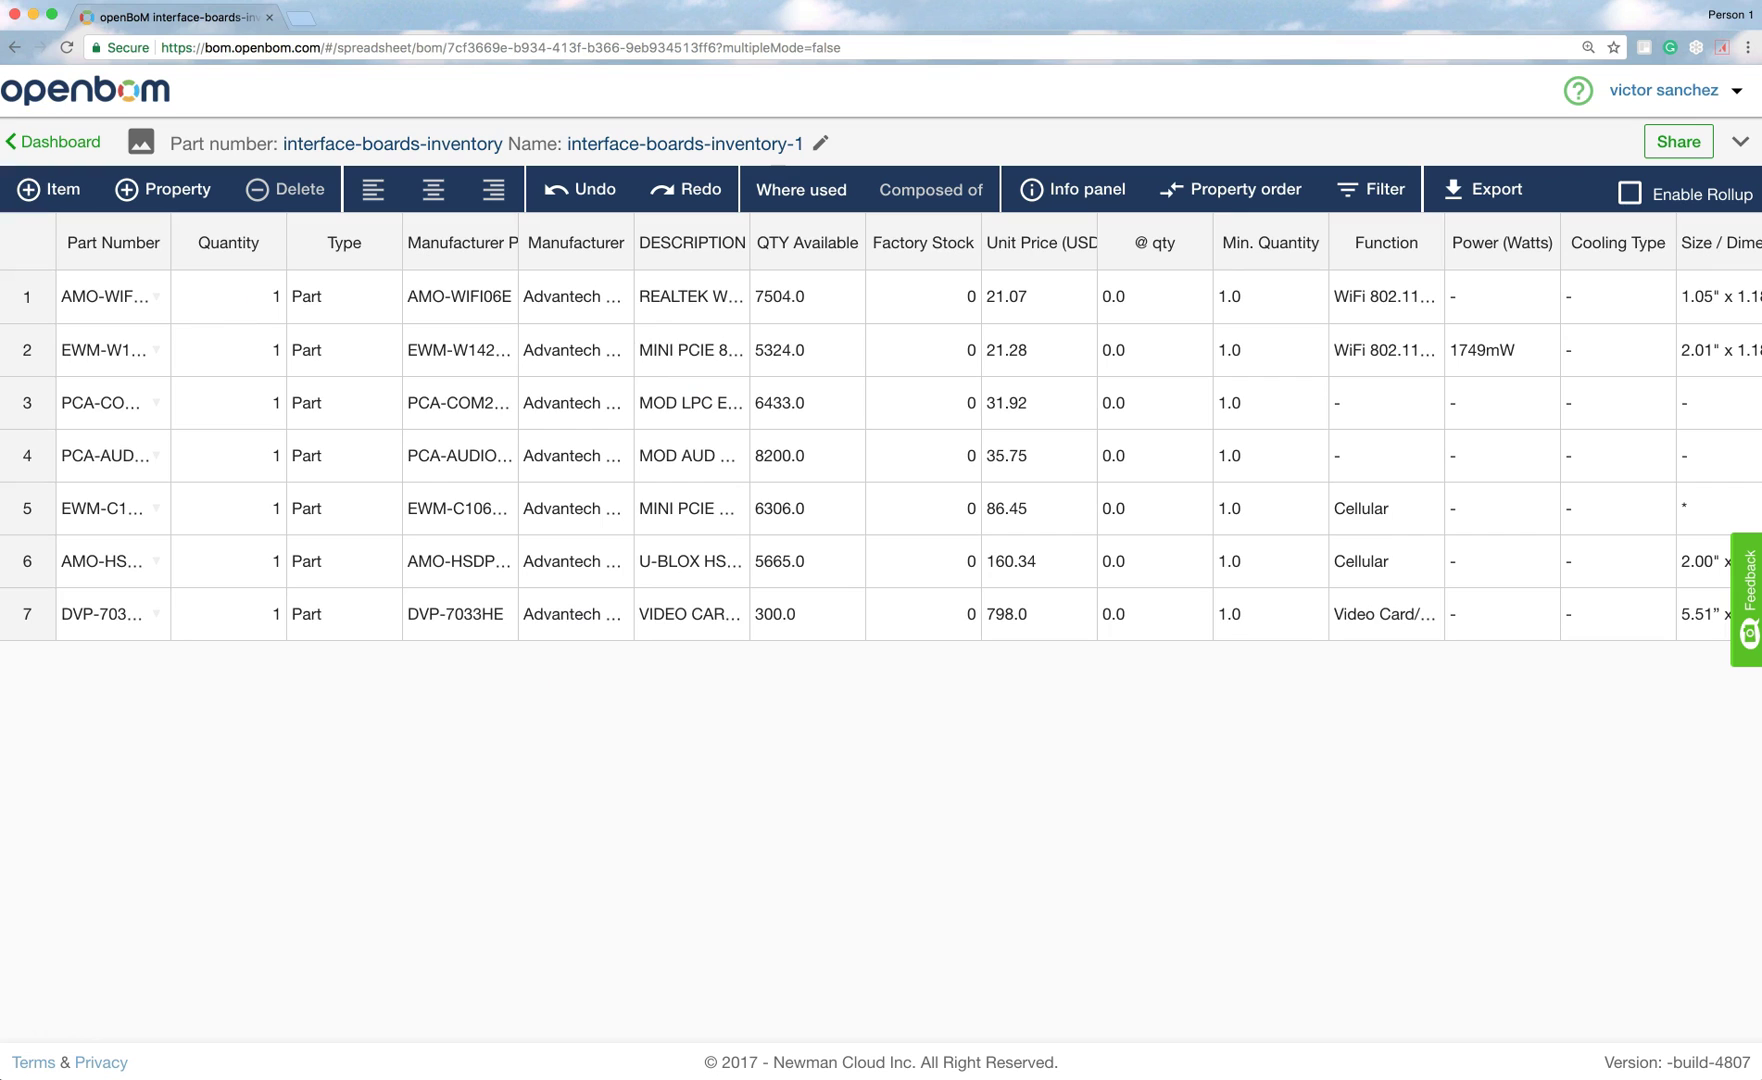
pyautogui.click(47, 190)
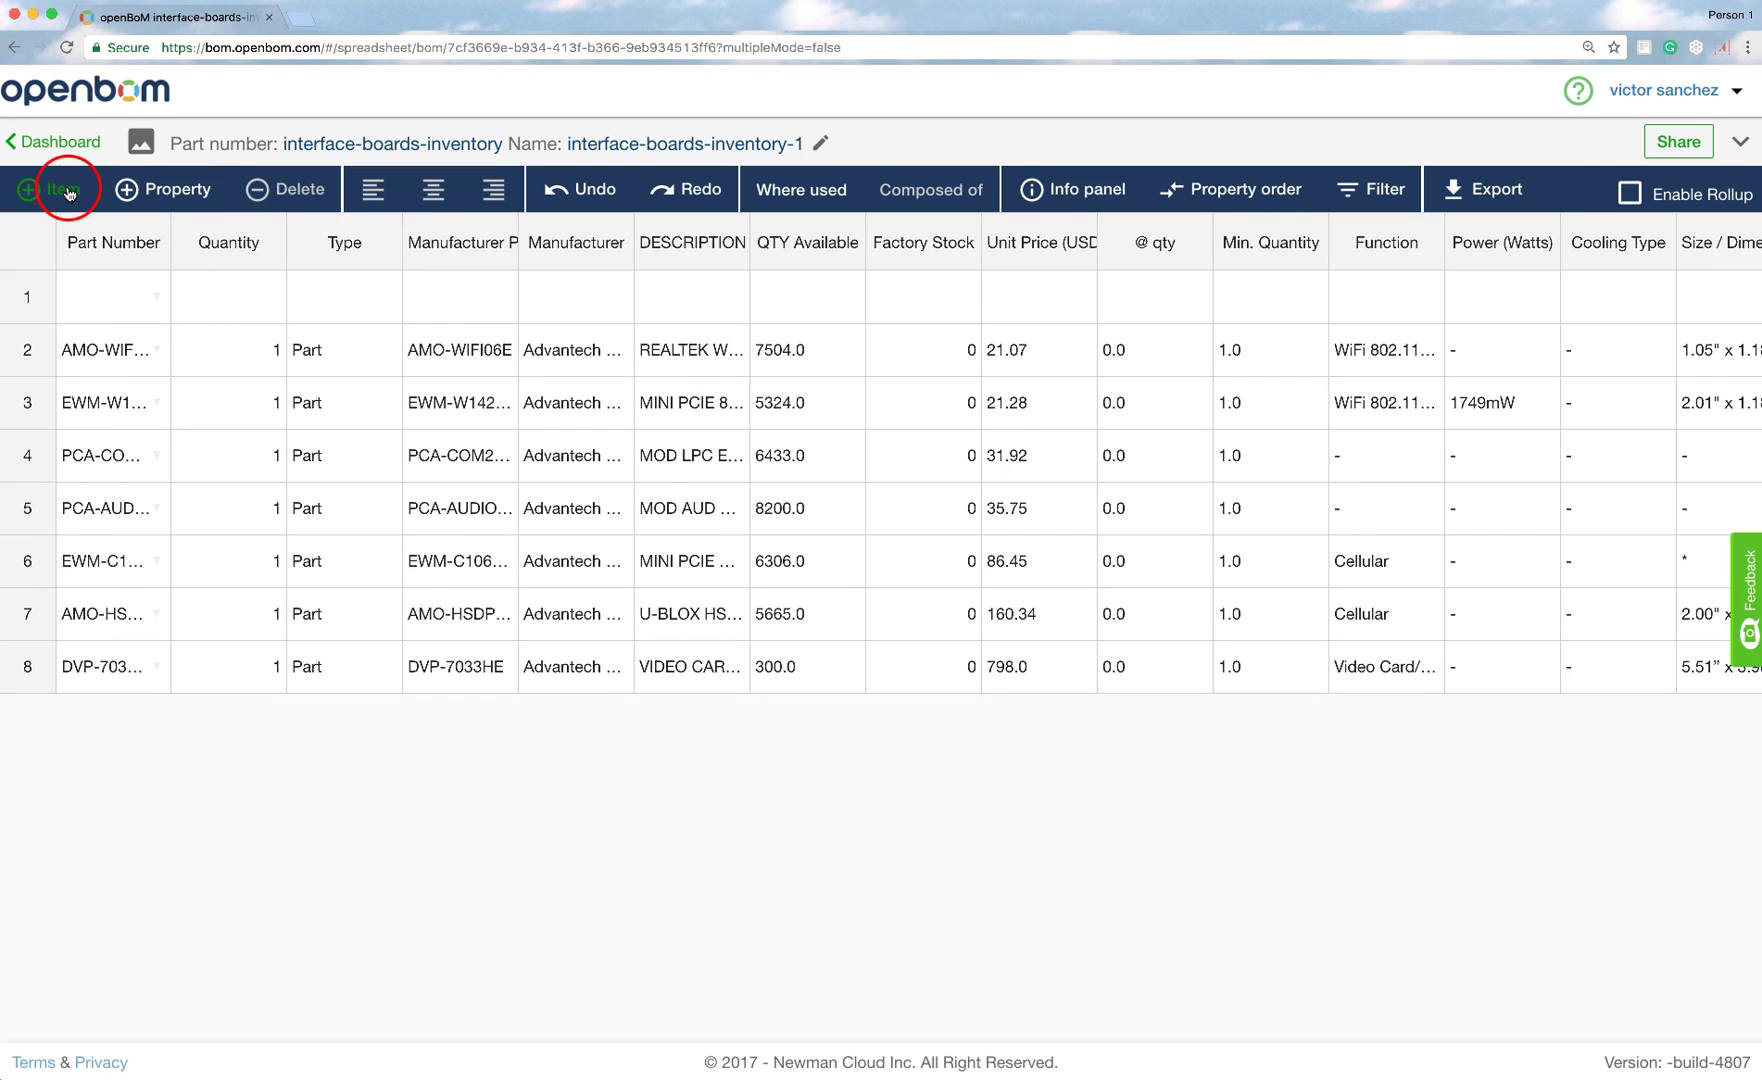
pyautogui.click(121, 302)
pyautogui.click(305, 190)
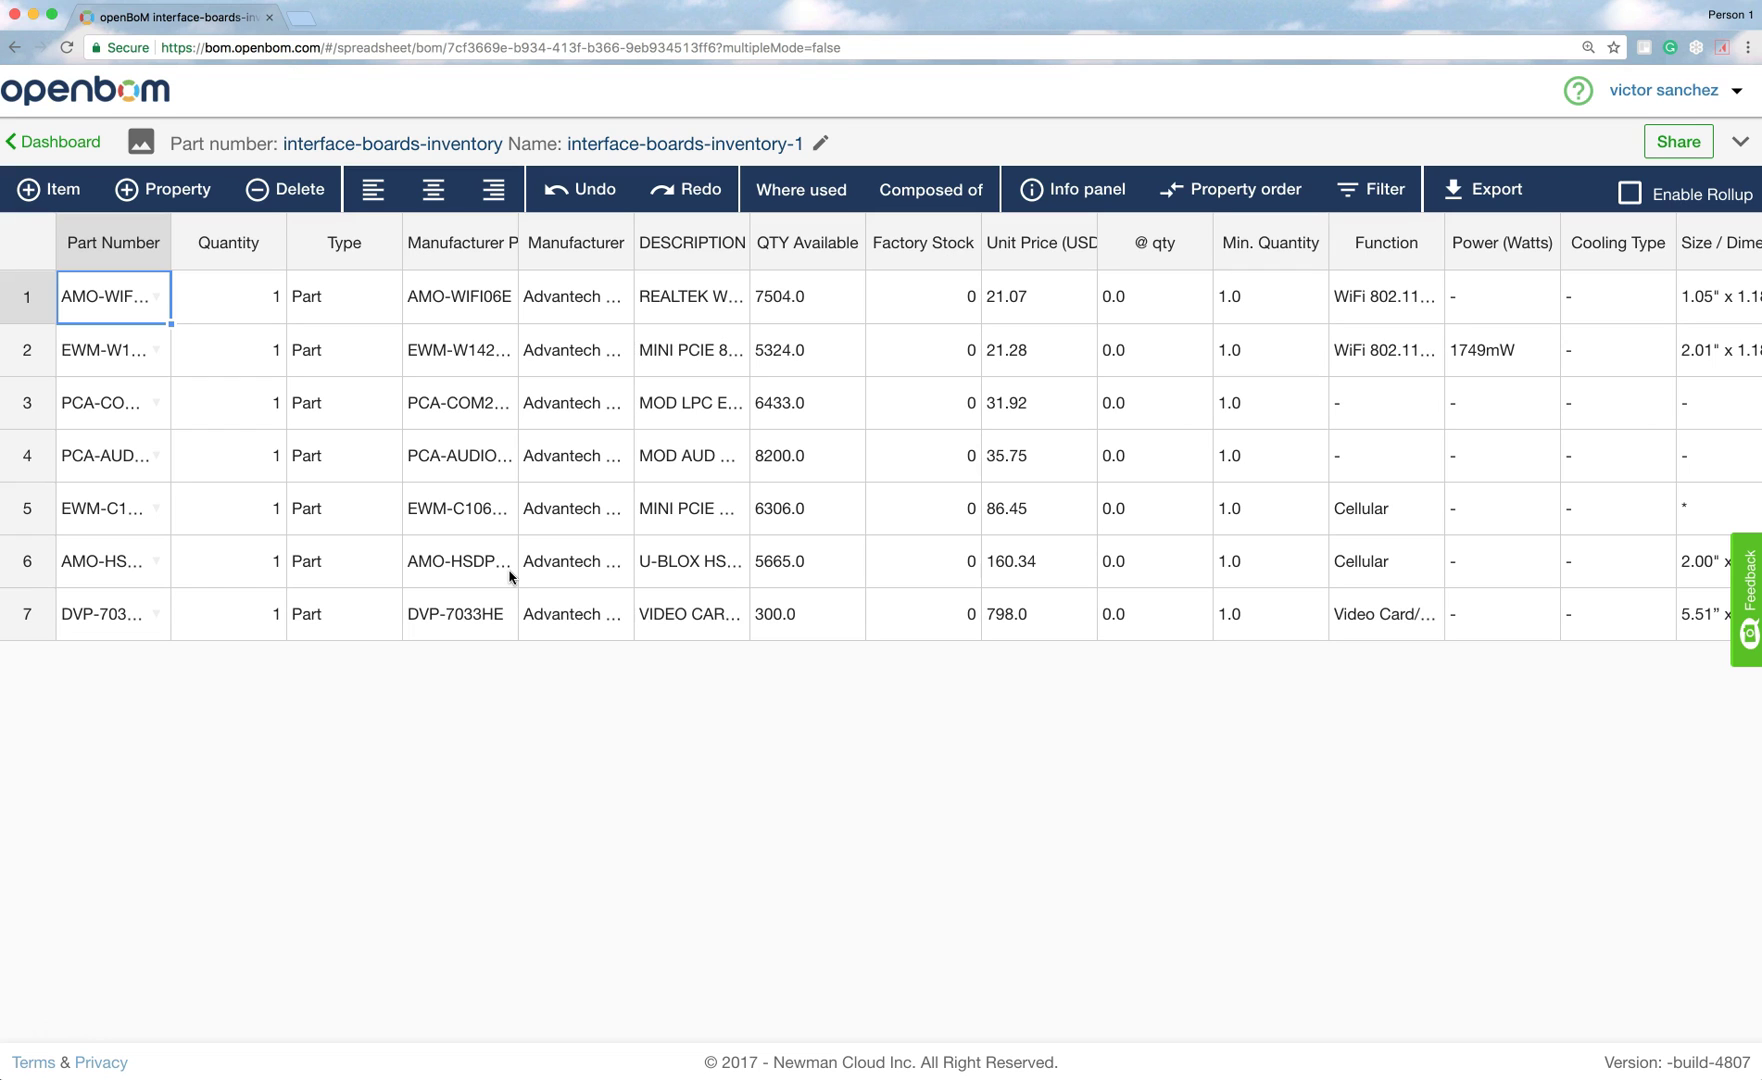
# Go back to the dashboard, show the empty First BOM folder, and move Excel aside
pyautogui.click(60, 146)
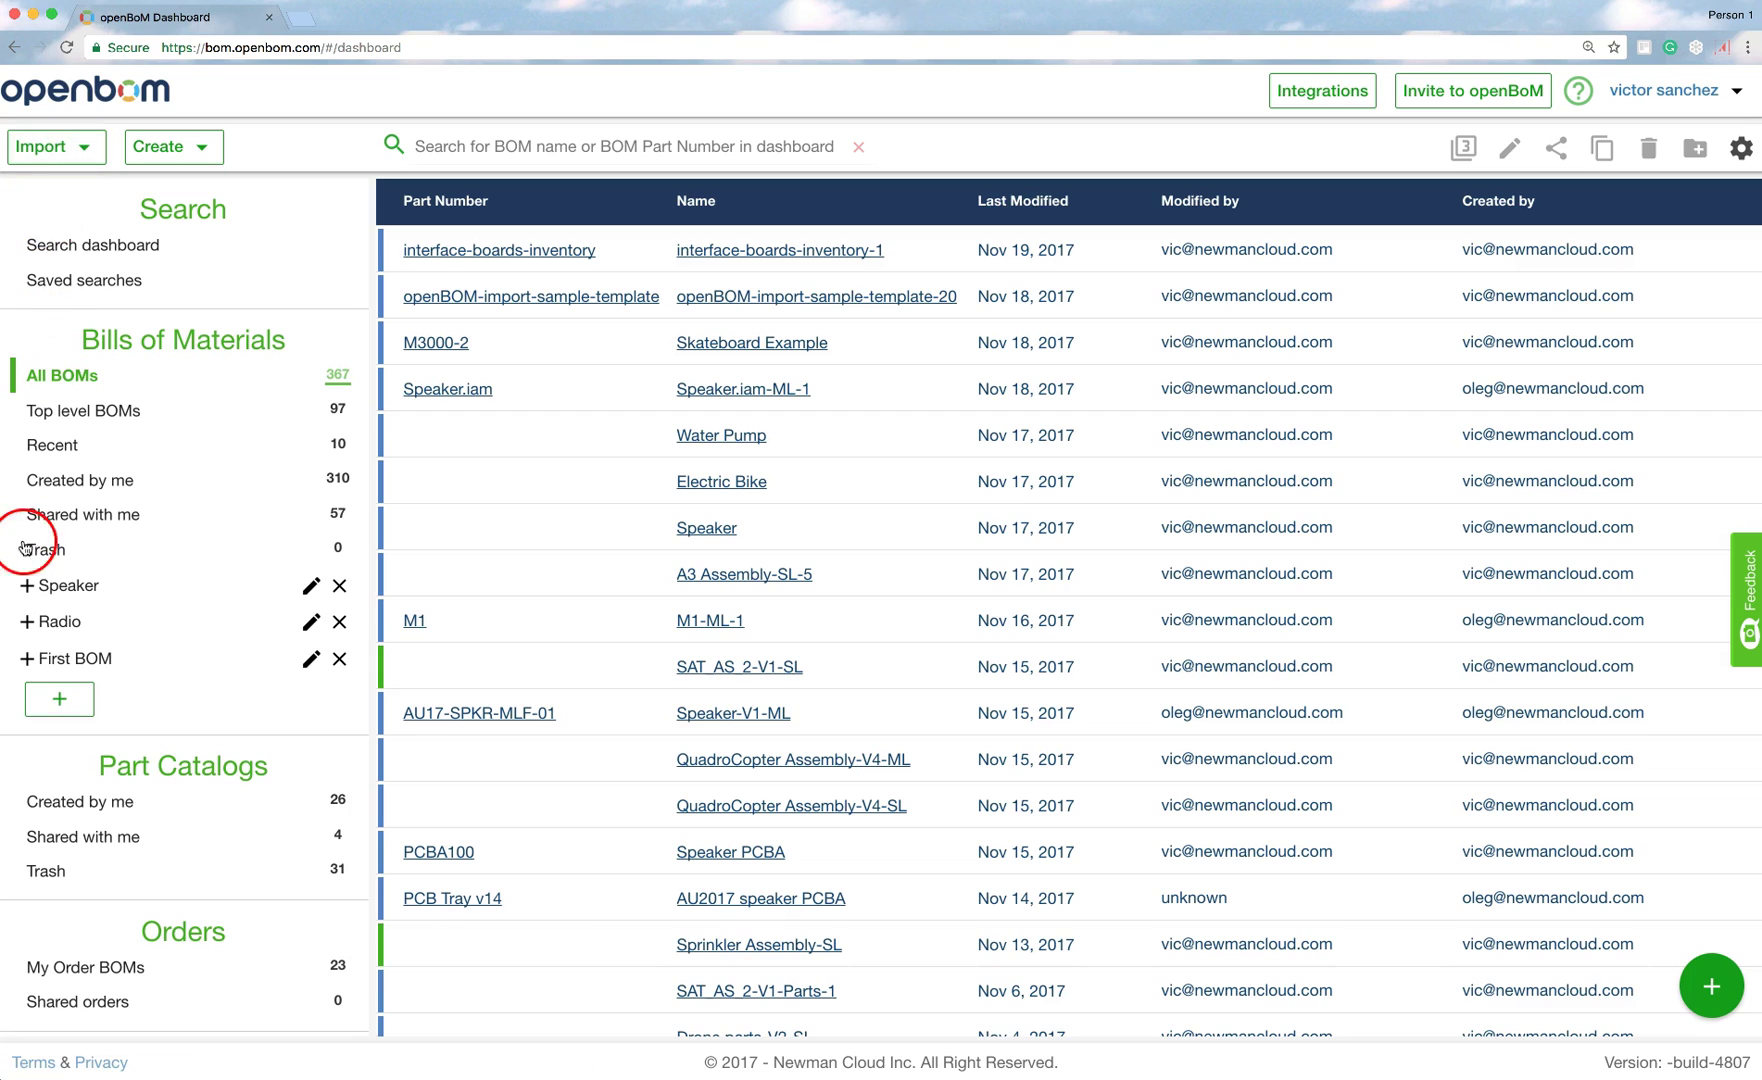
pyautogui.click(50, 660)
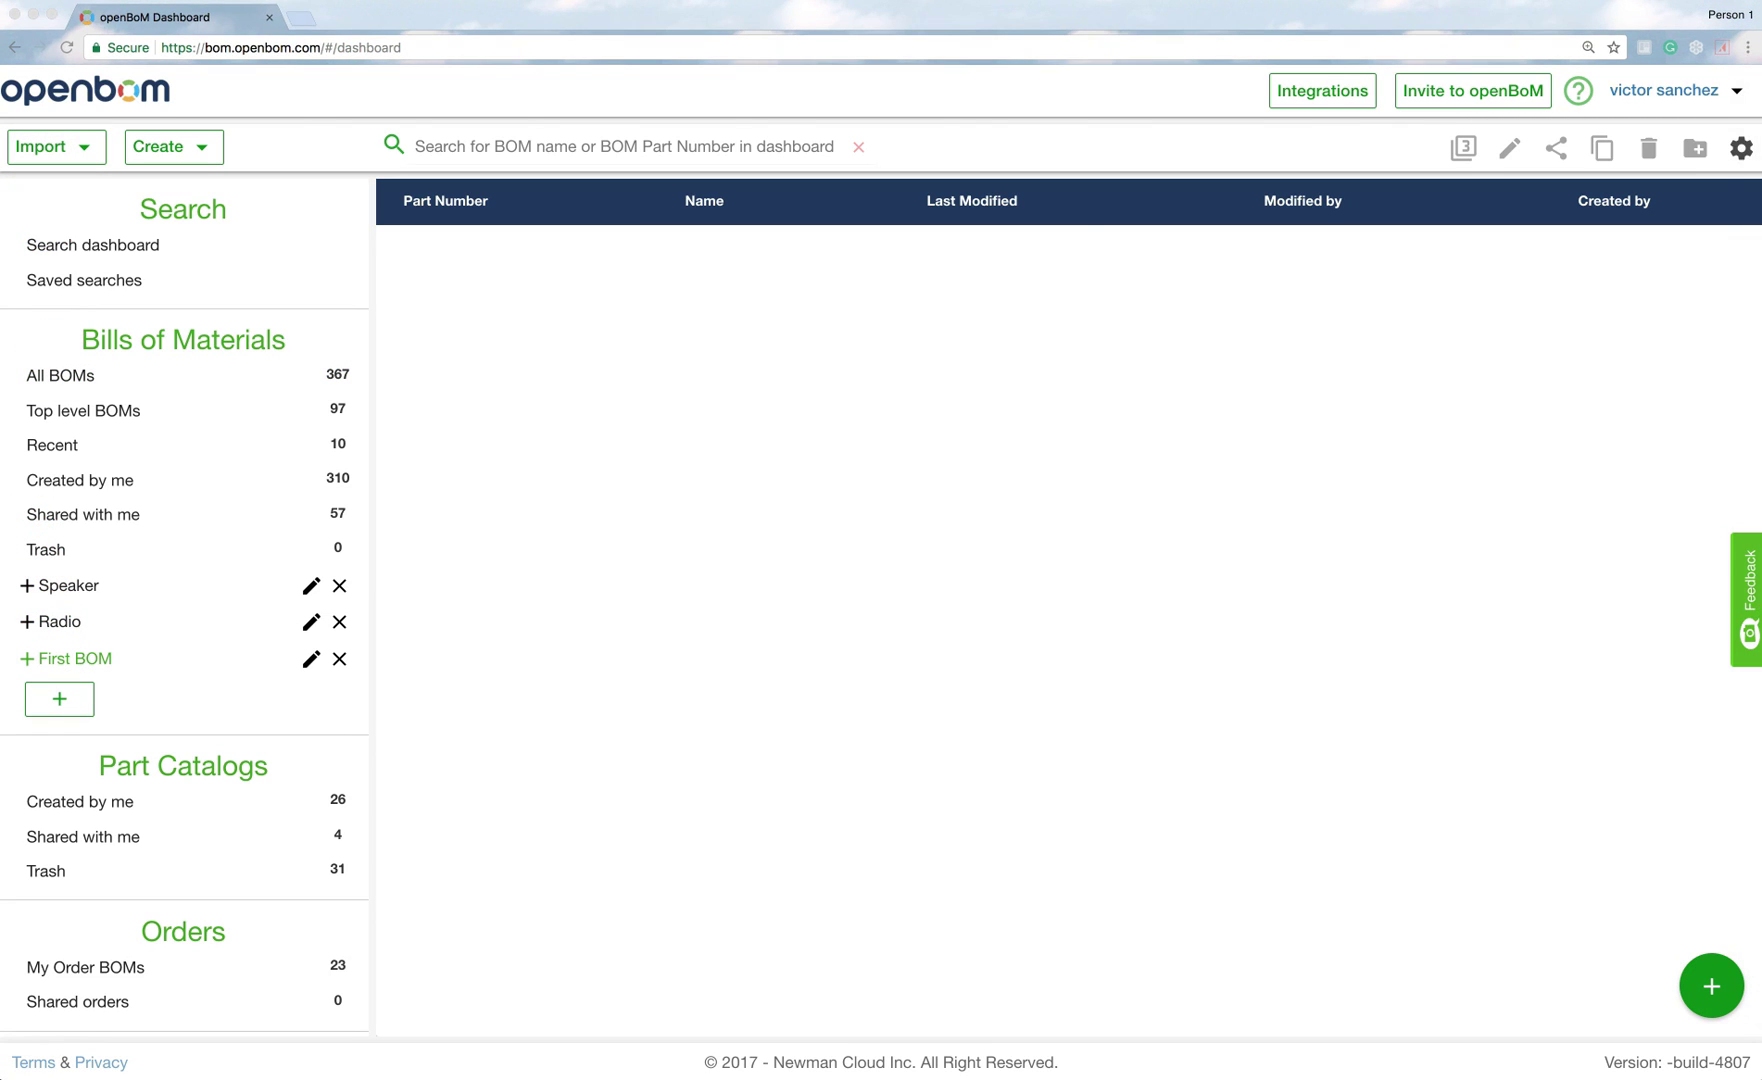
pyautogui.moveTo(700, 283); pyautogui.dragTo(1052, 149)
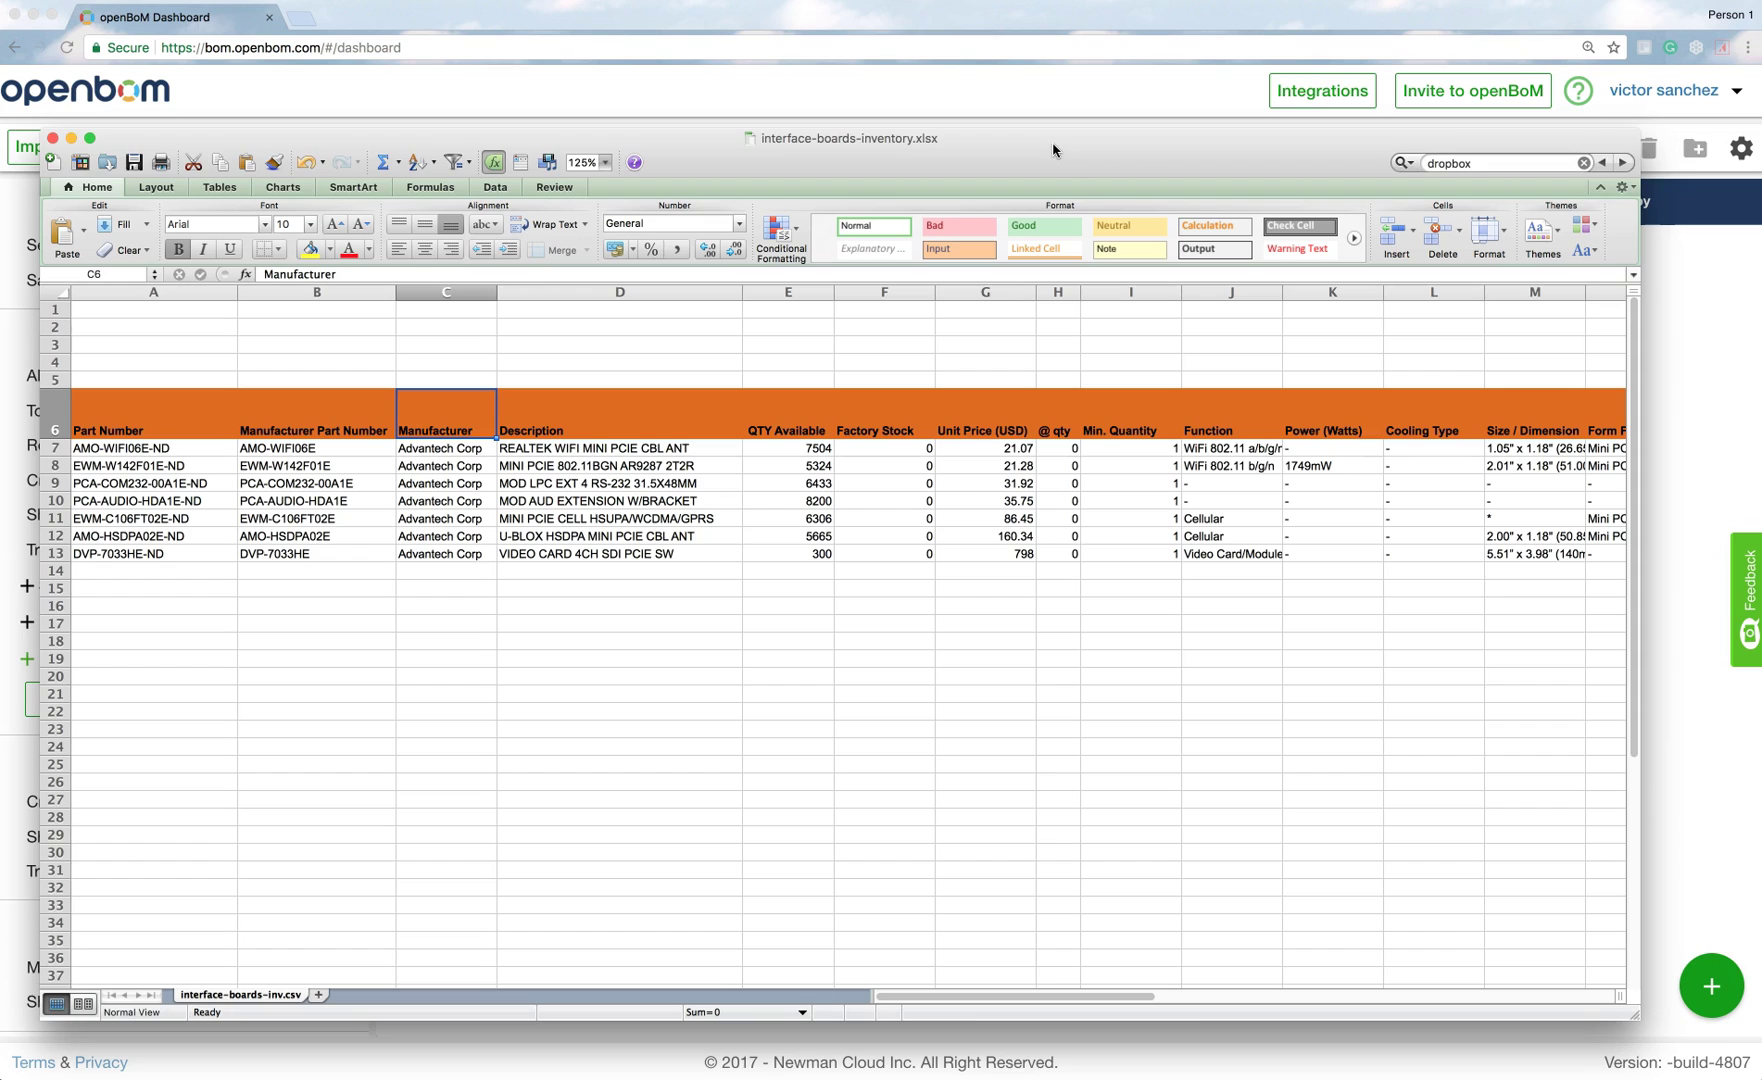
pyautogui.click(1118, 178)
pyautogui.moveTo(672, 142); pyautogui.dragTo(0, 40)
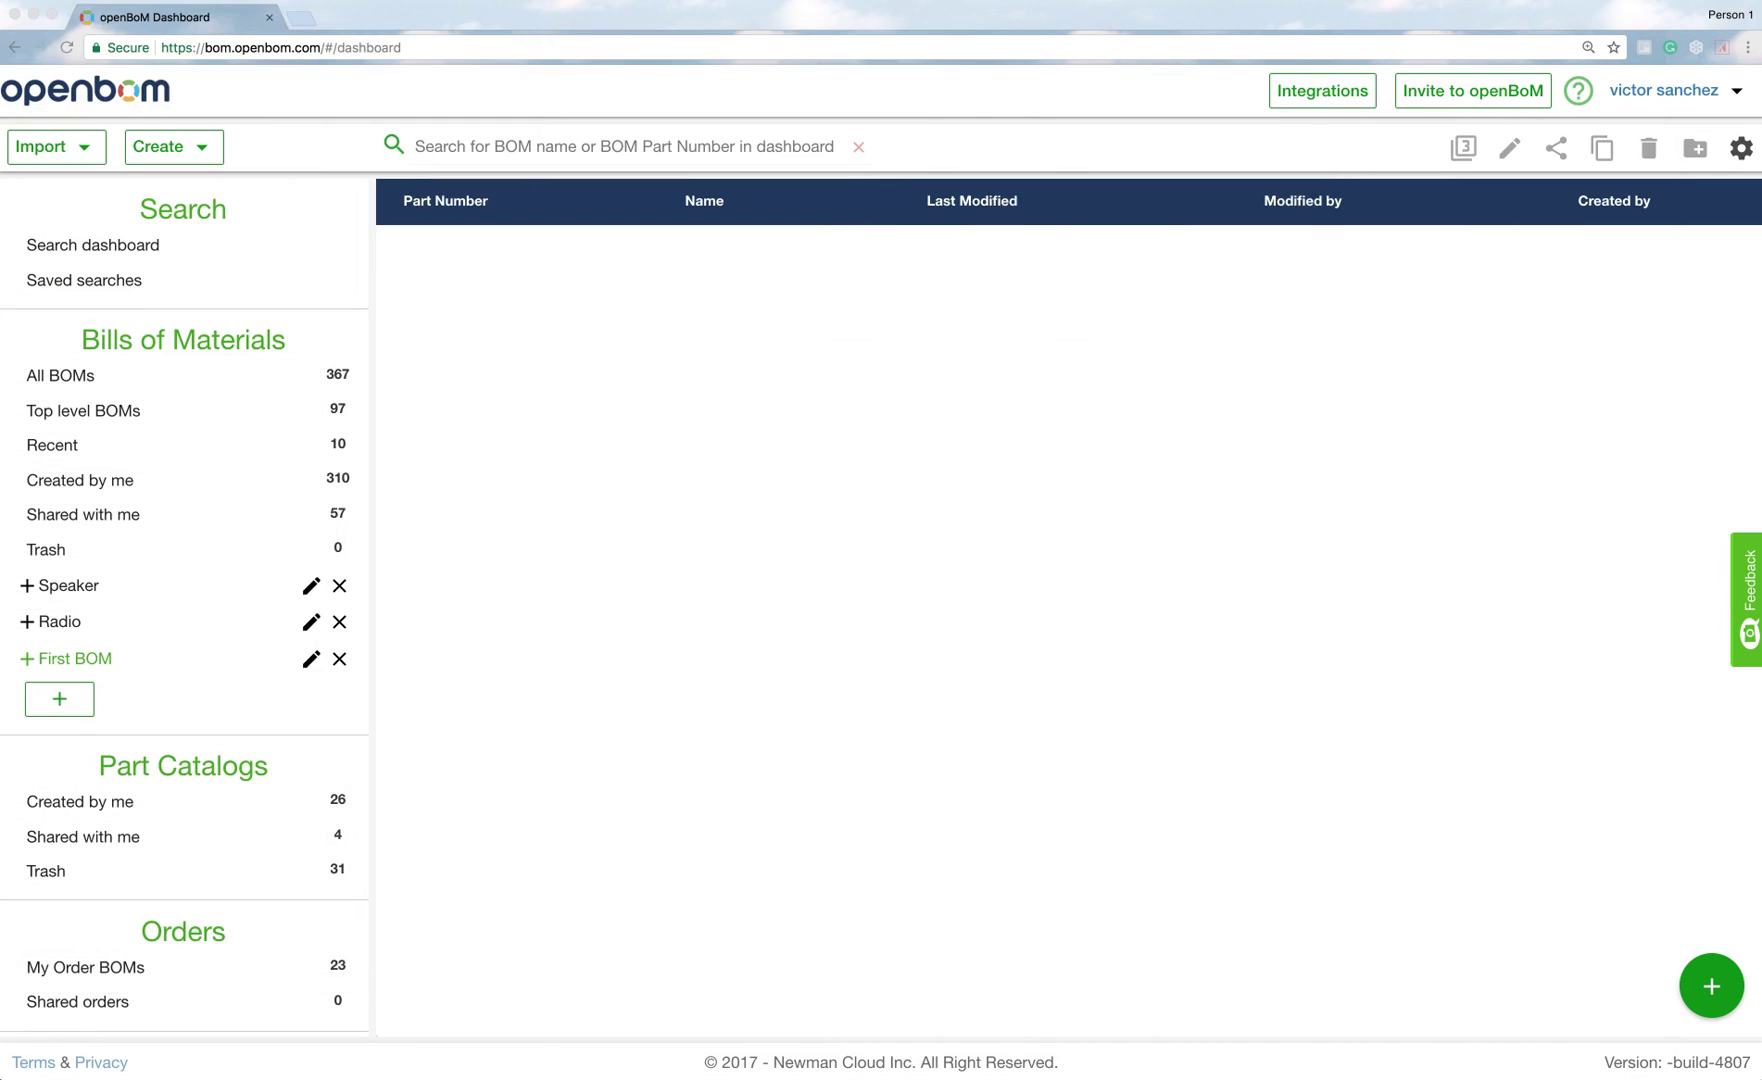
# Import interface-boards-inventory through Import Inventory from spreadsheet, creating a new part catalog
pyautogui.click(83, 150)
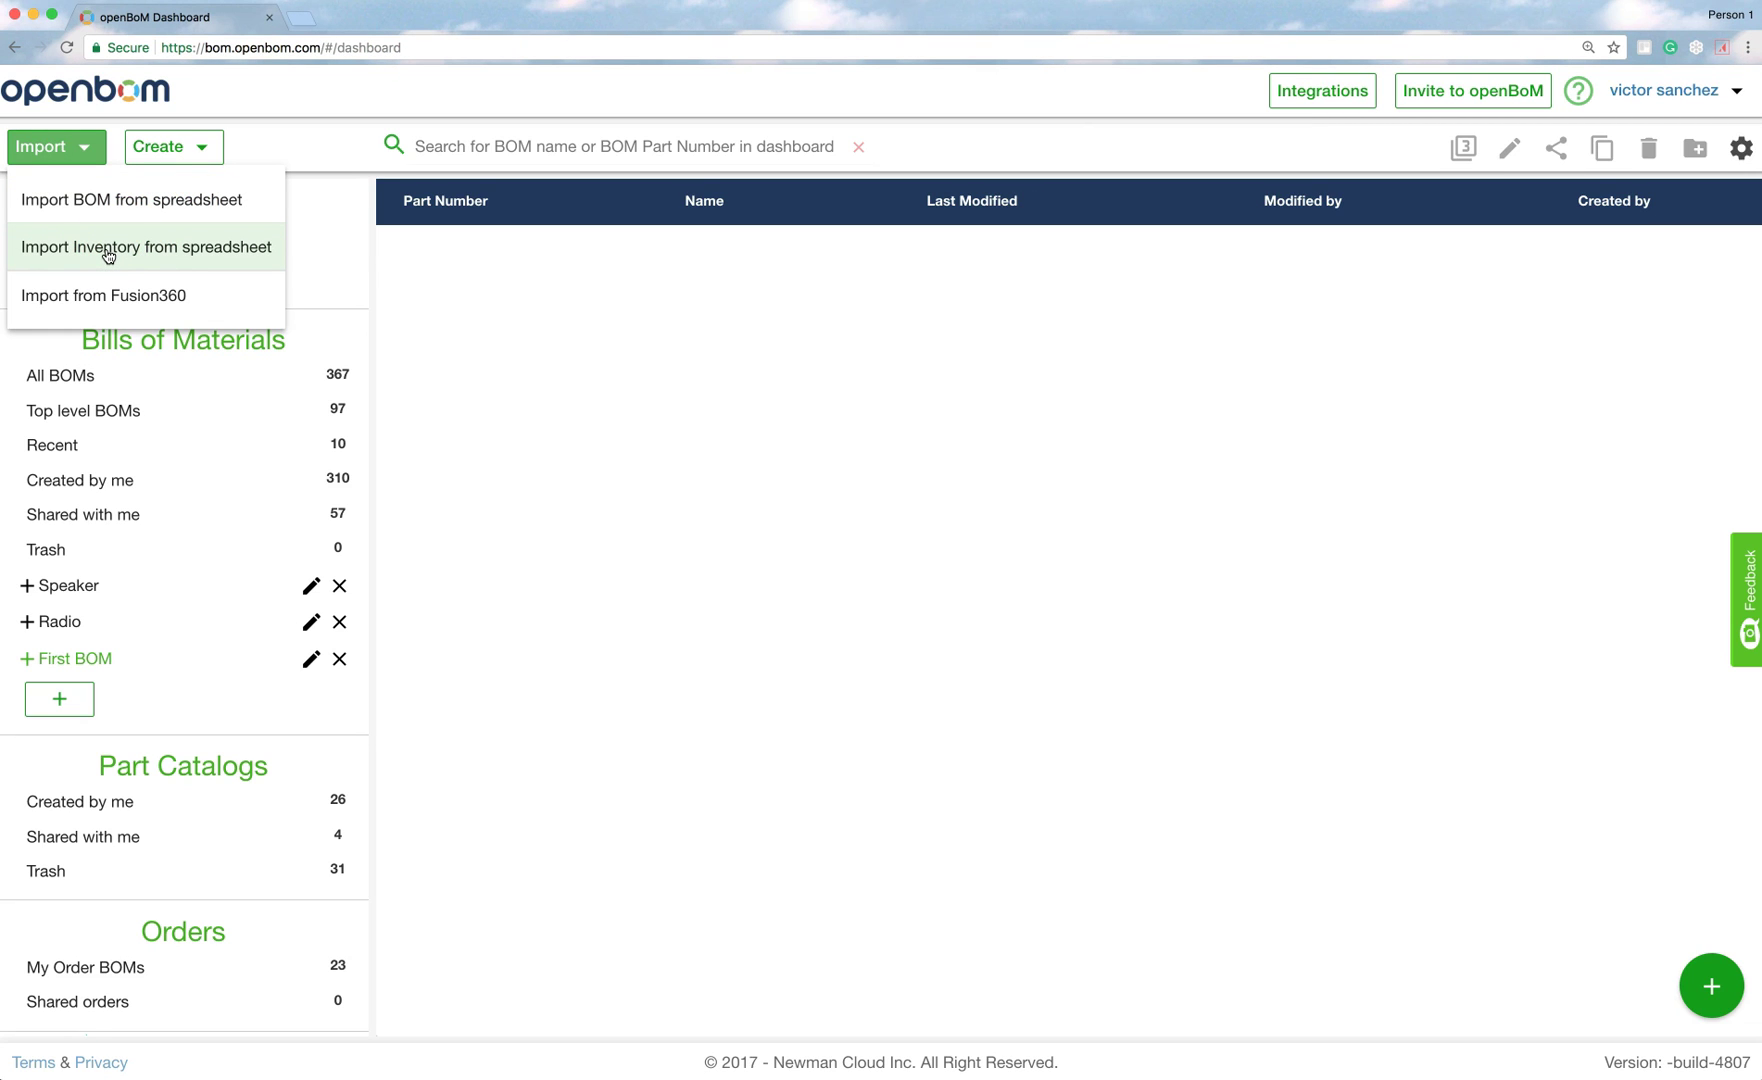
pyautogui.click(108, 256)
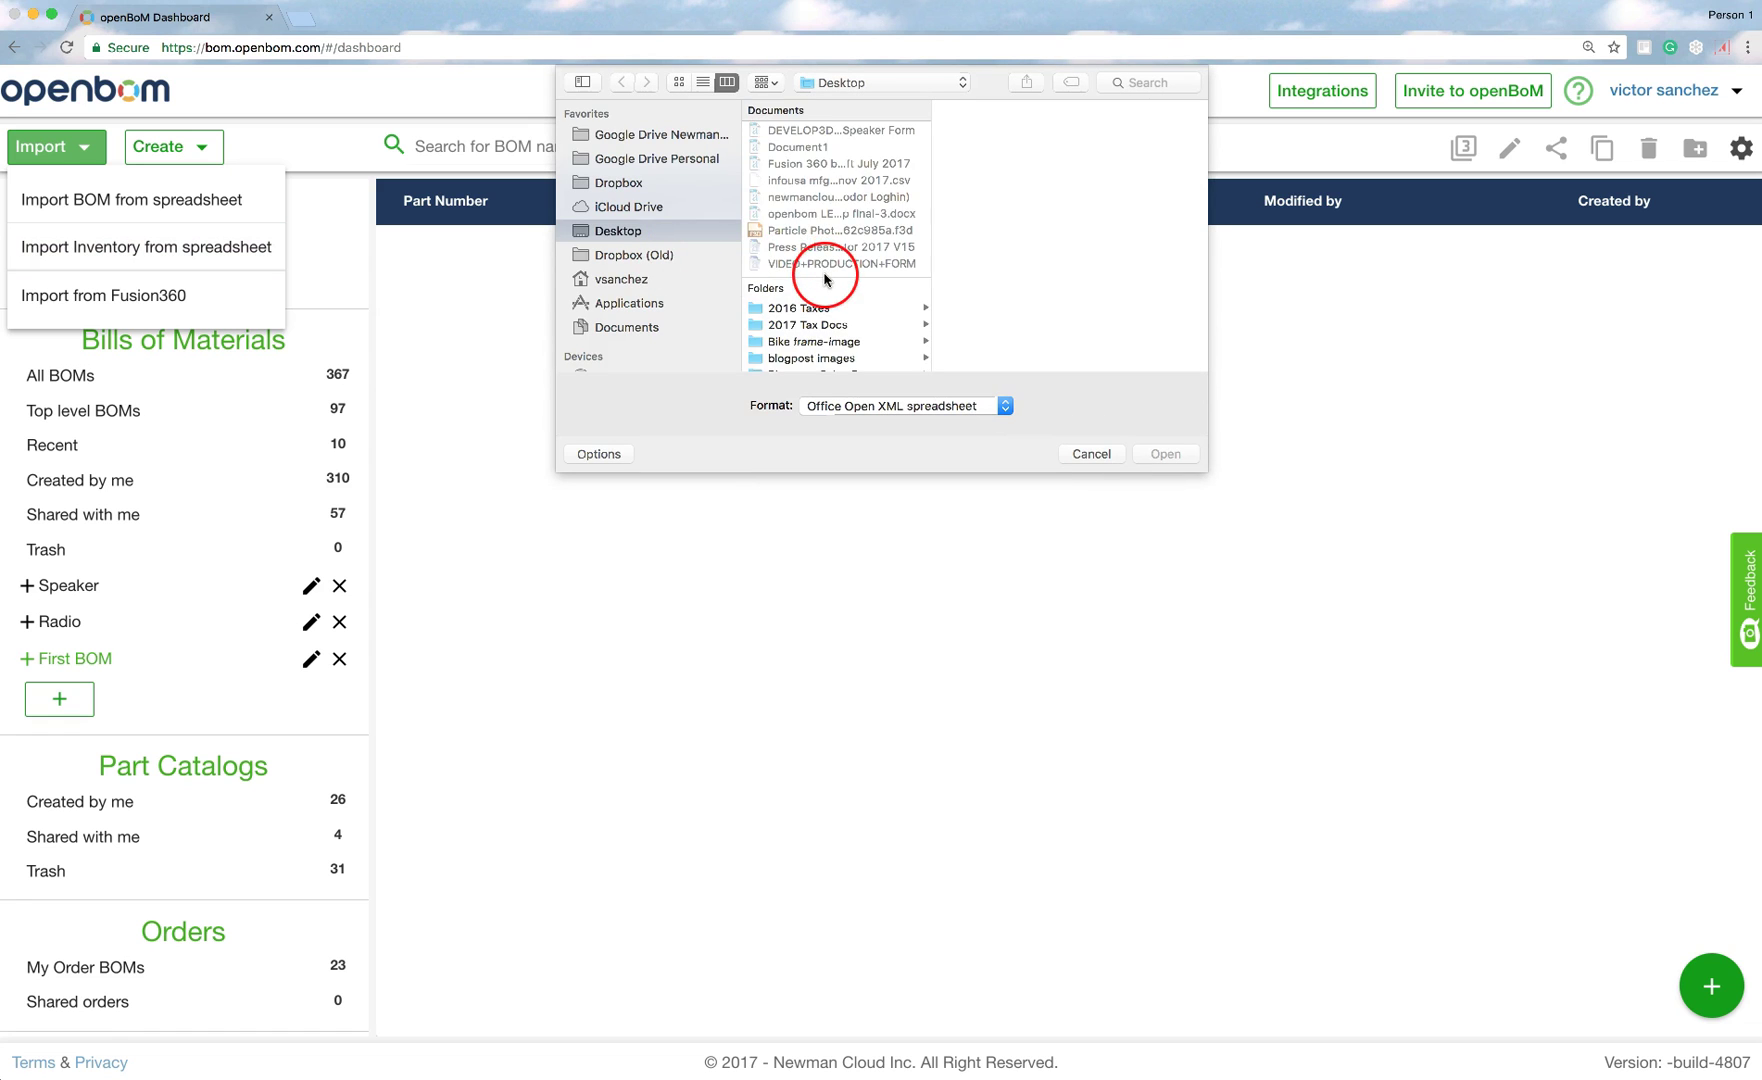
pyautogui.scroll(-15, 826, 279)
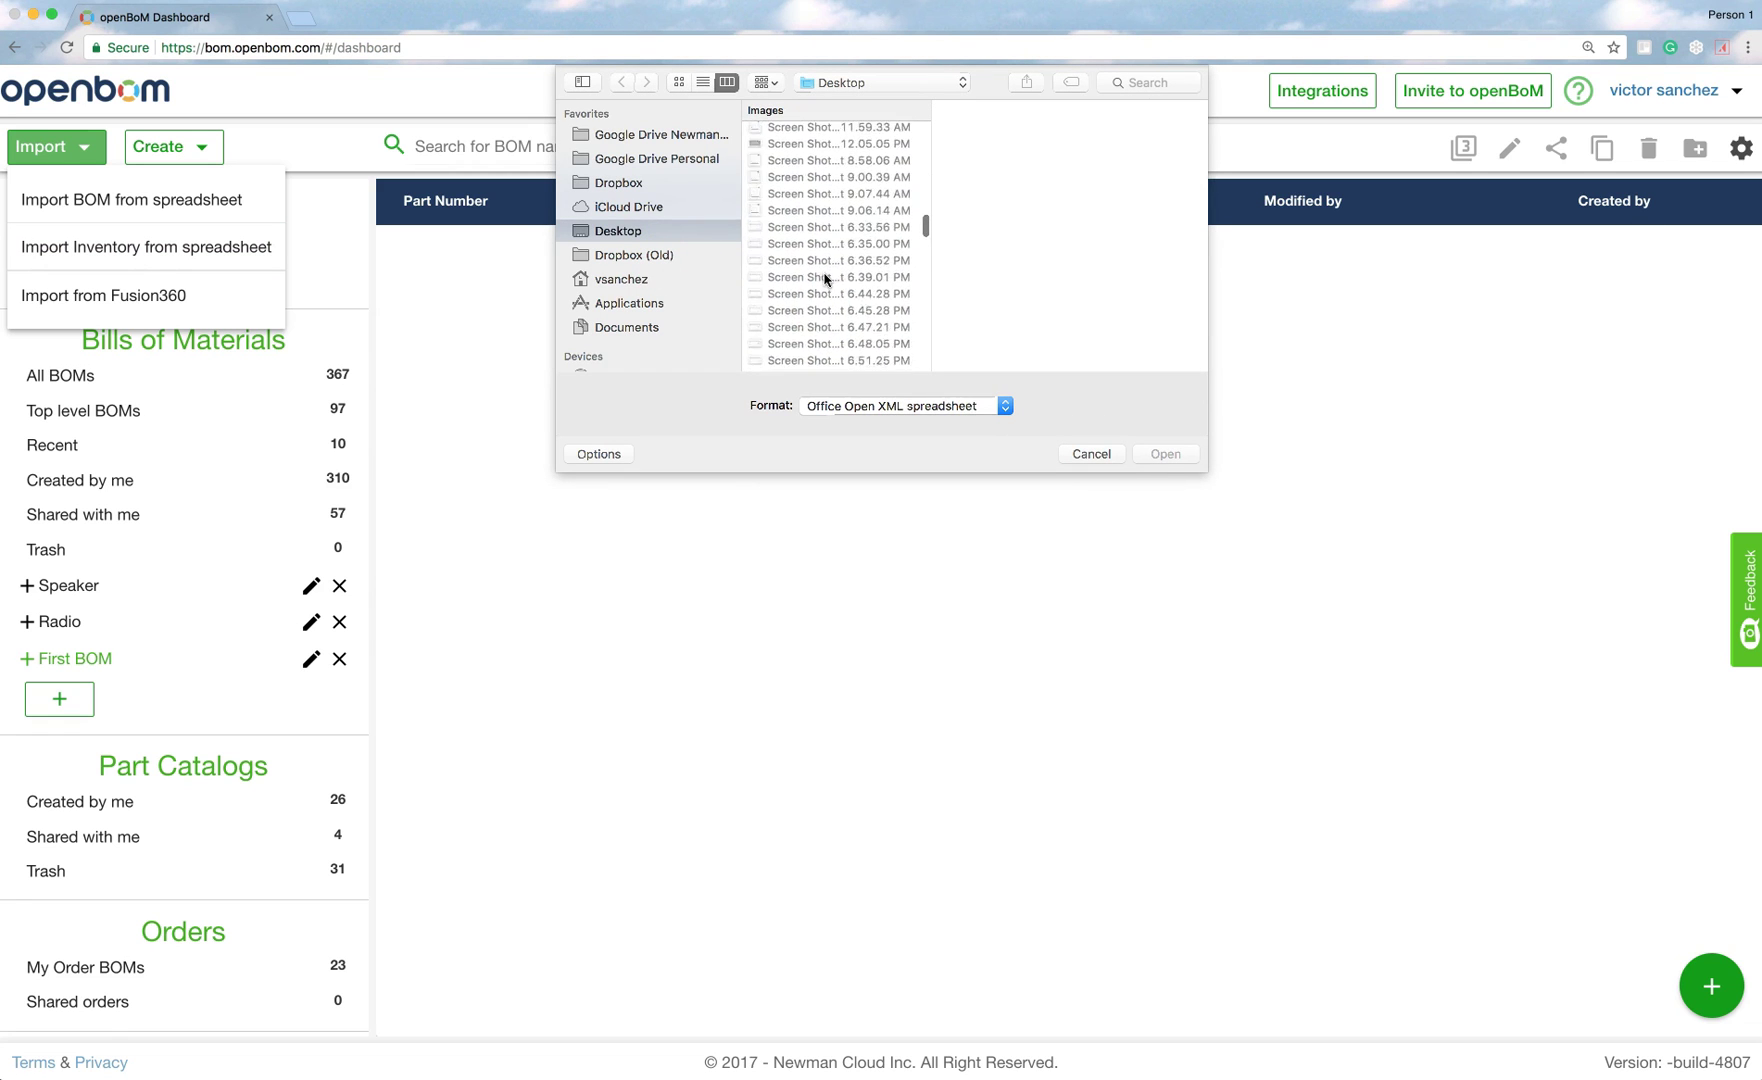
pyautogui.scroll(-20, 826, 279)
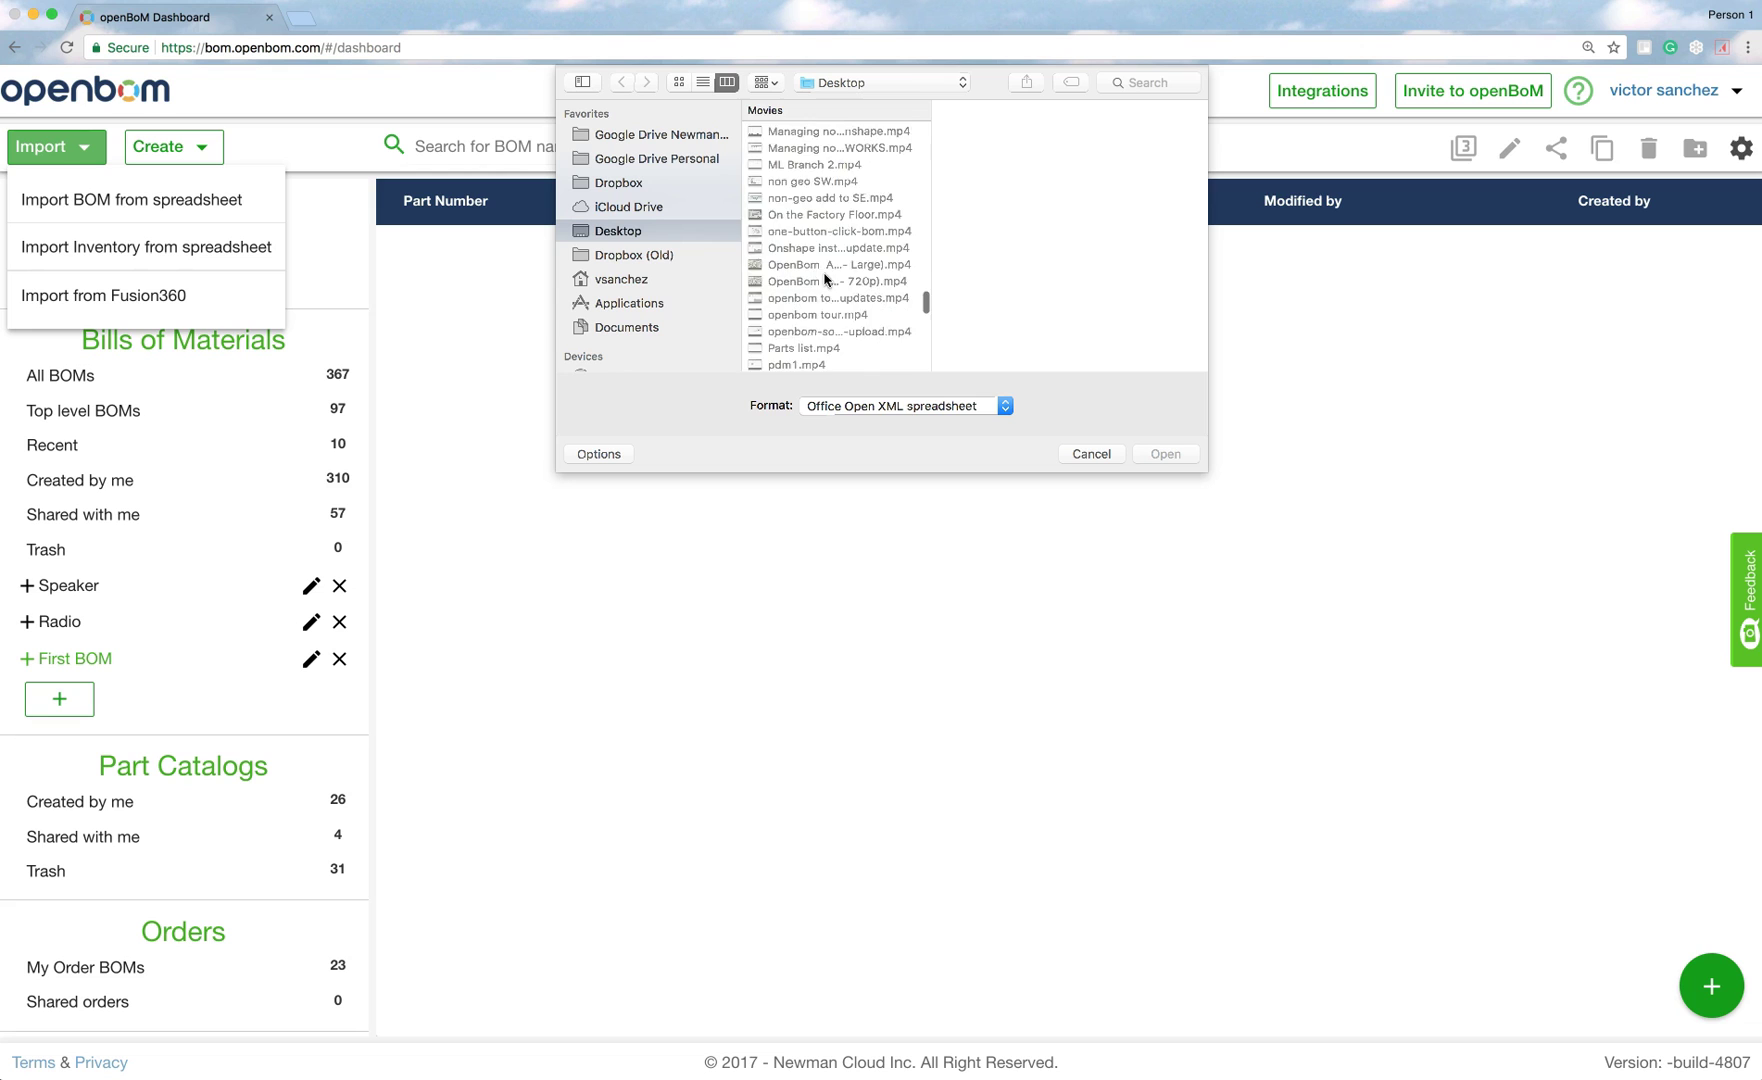
pyautogui.scroll(-10, 826, 279)
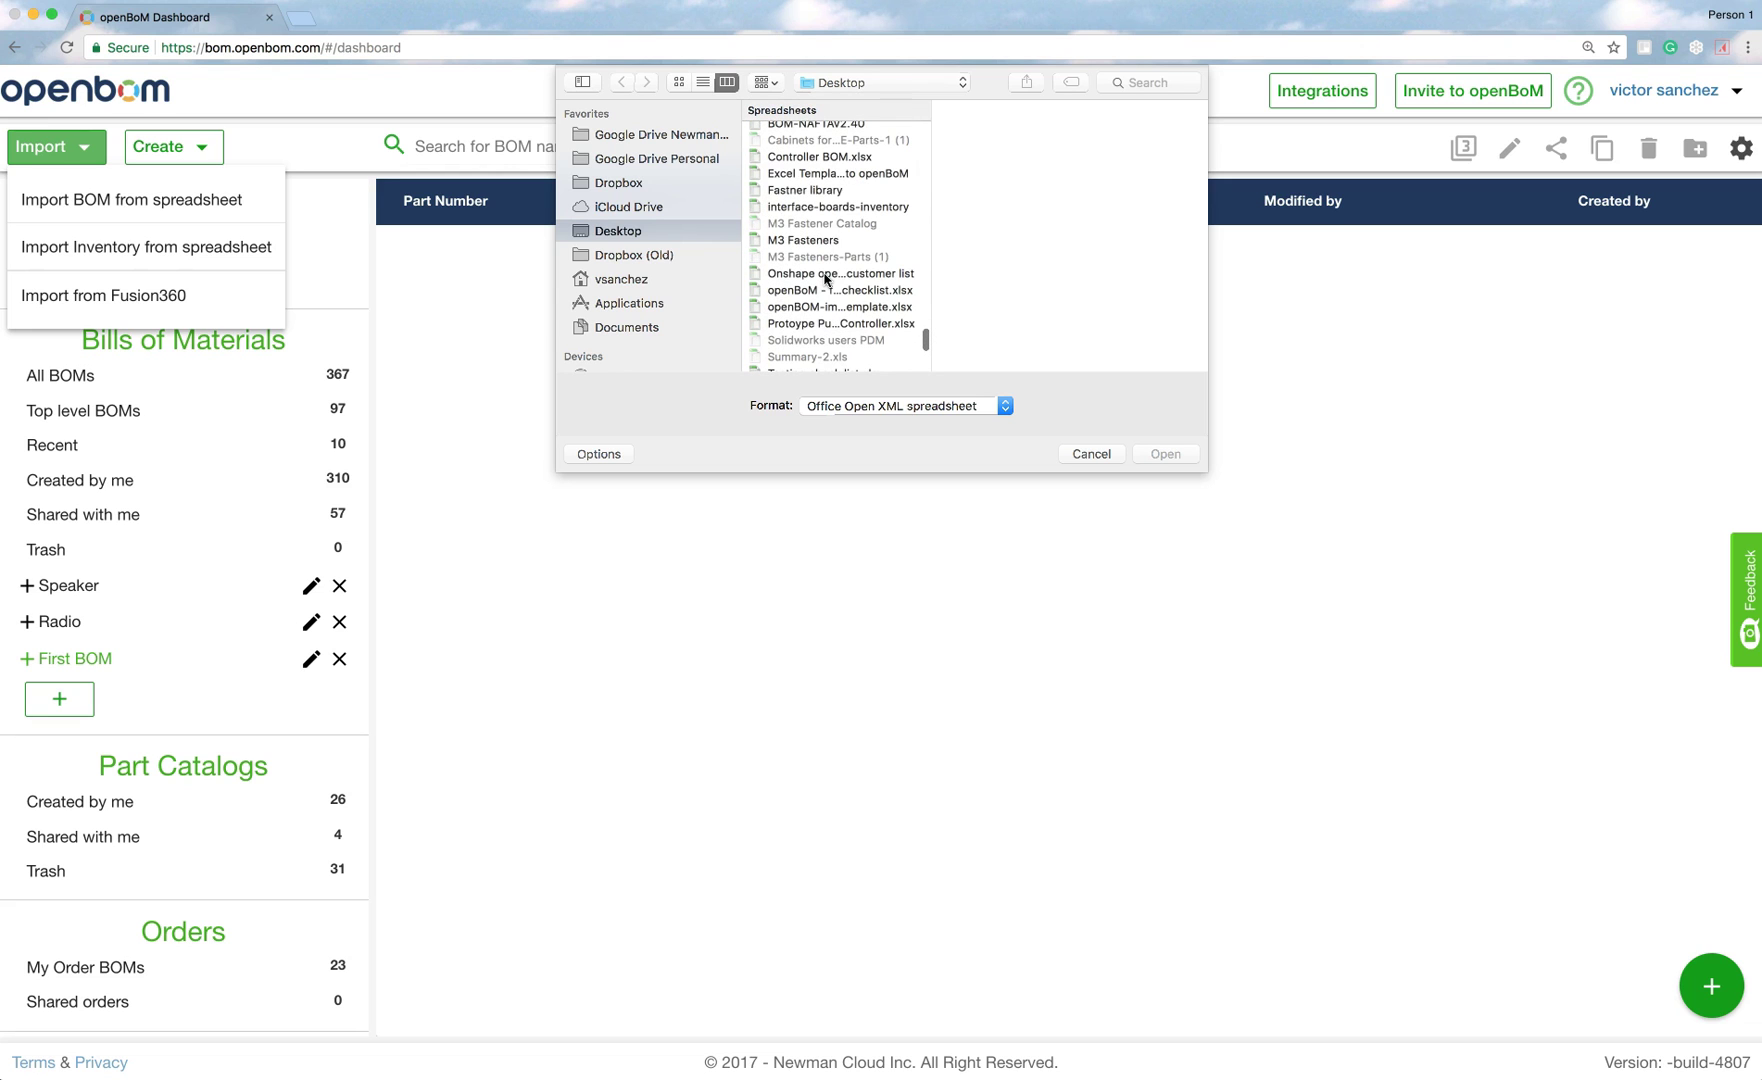
pyautogui.click(810, 211)
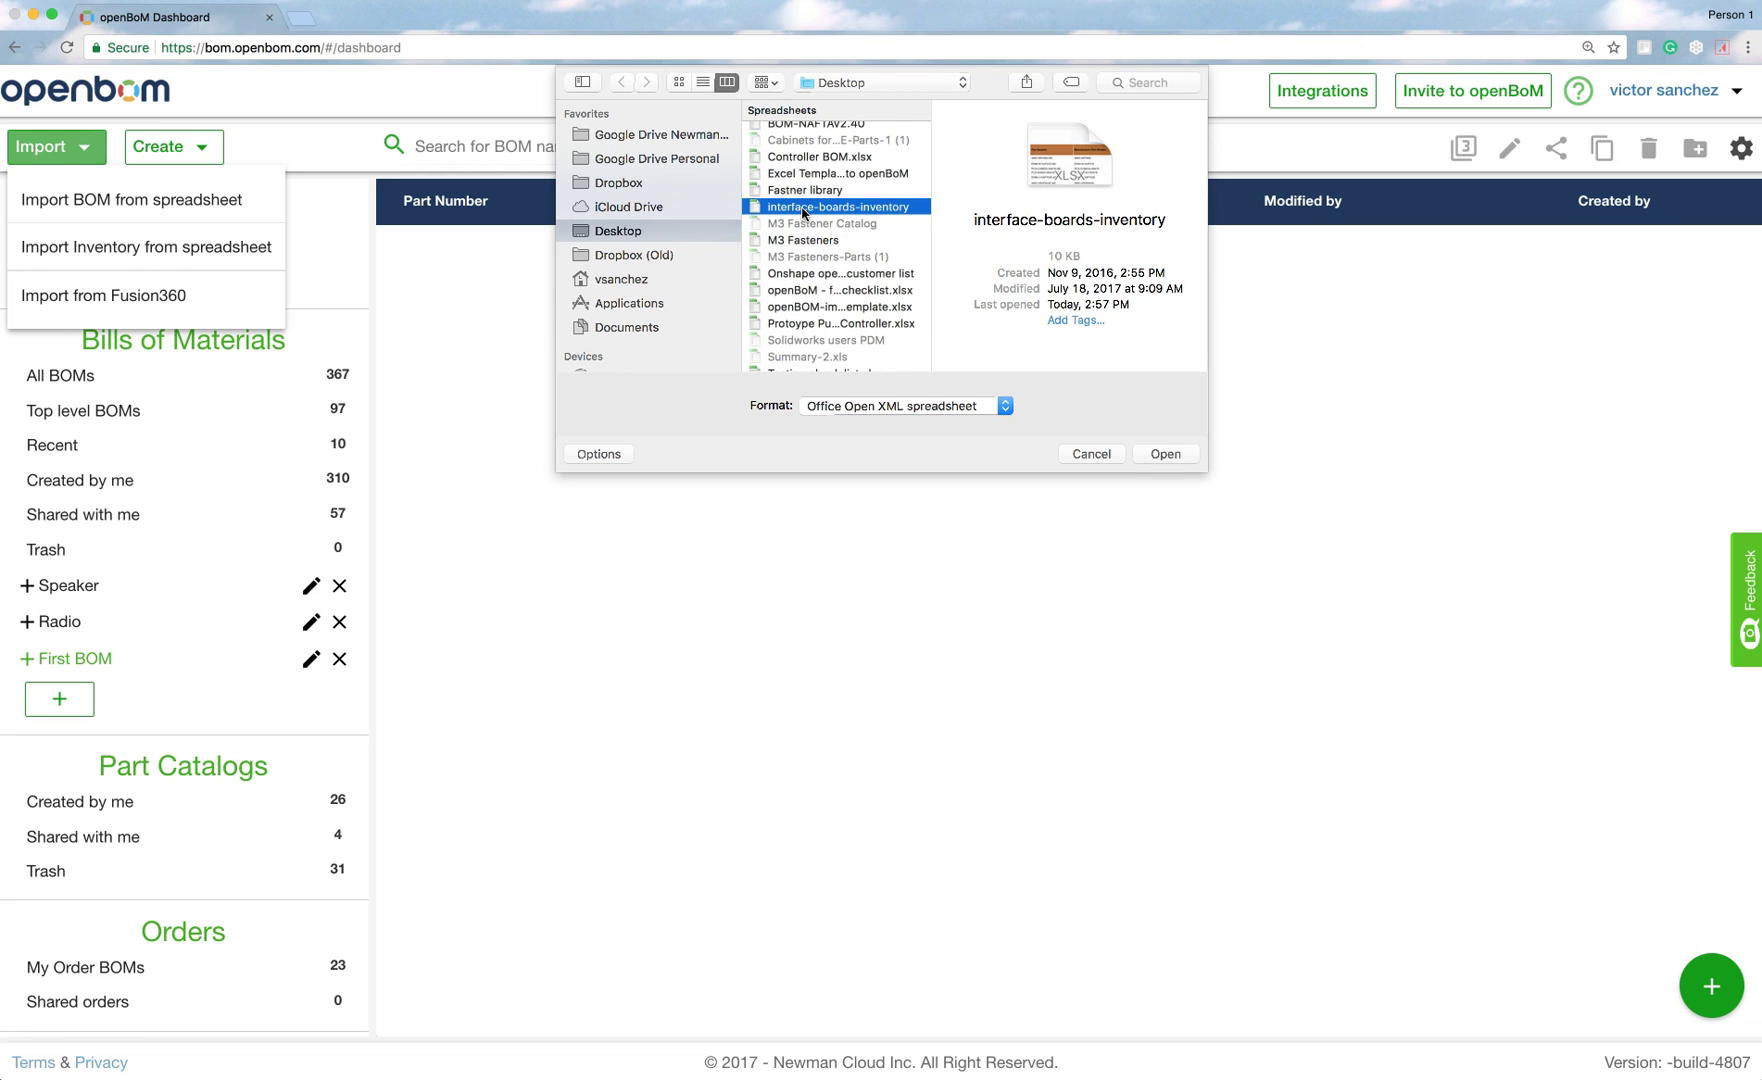
pyautogui.doubleClick(802, 207)
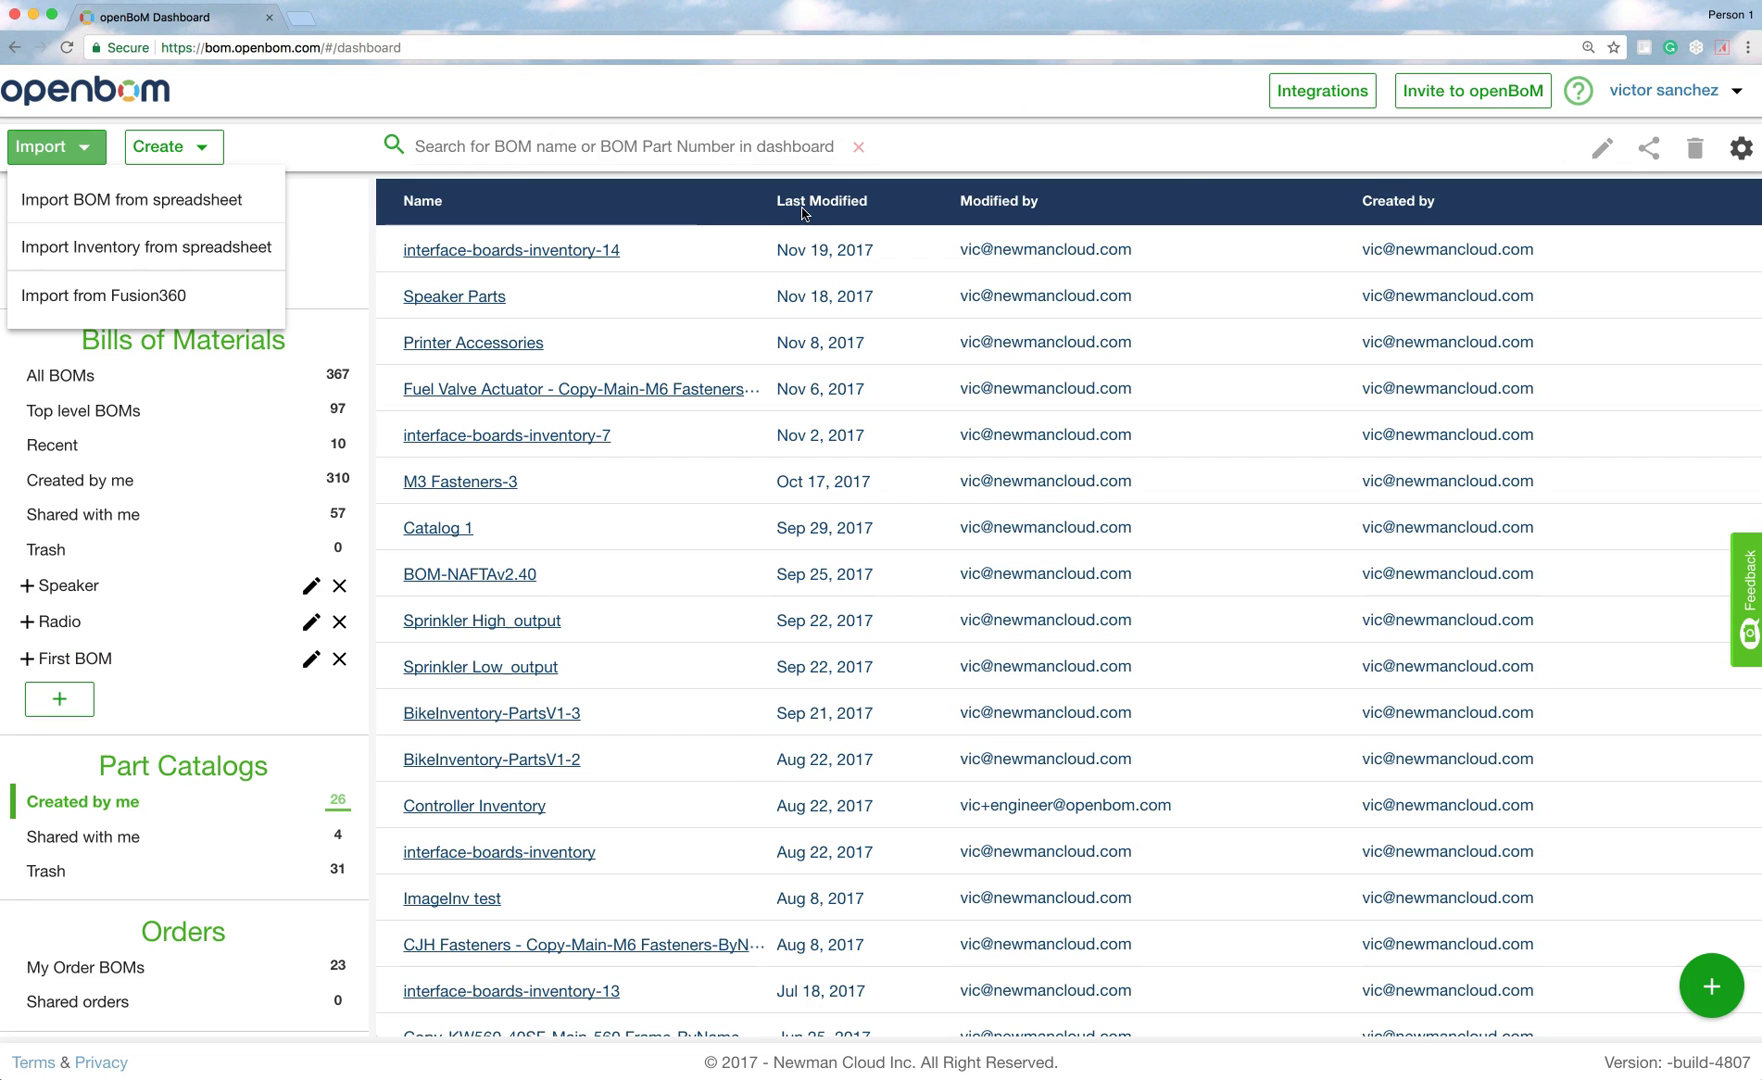
# Close the Import options list and show All BOMs
pyautogui.click(721, 235)
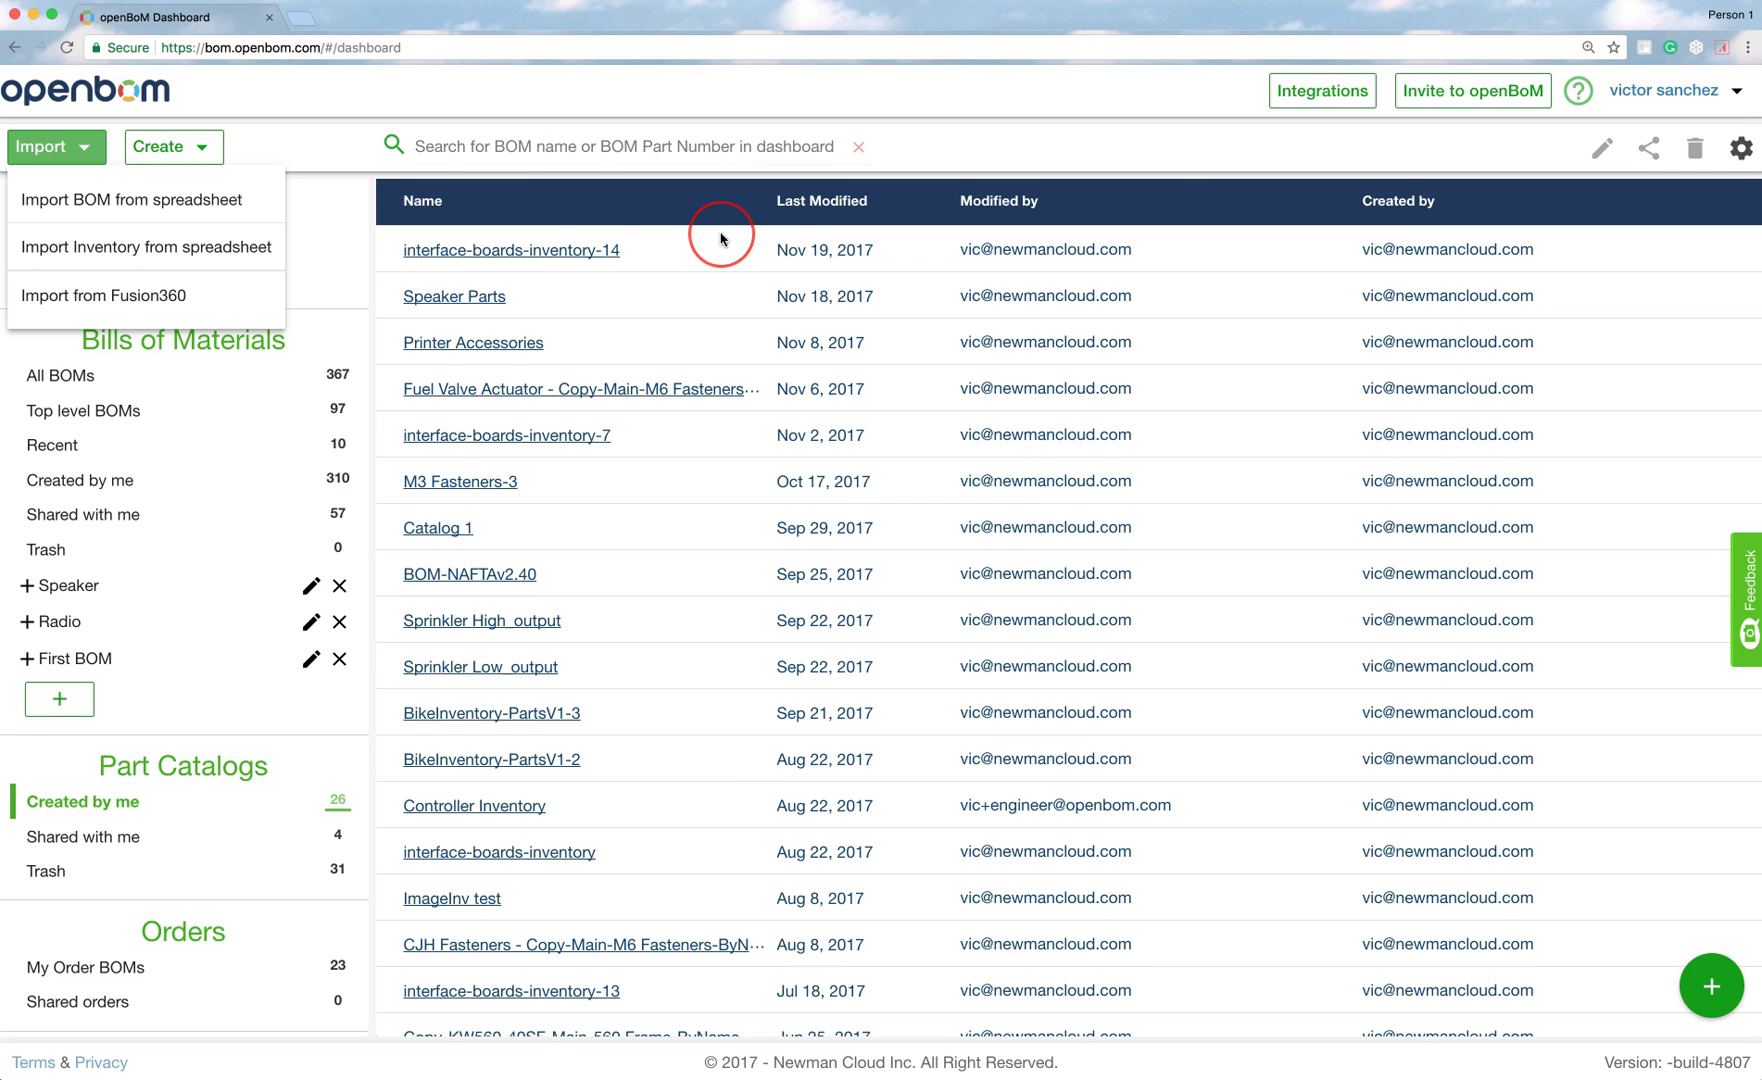
pyautogui.click(588, 251)
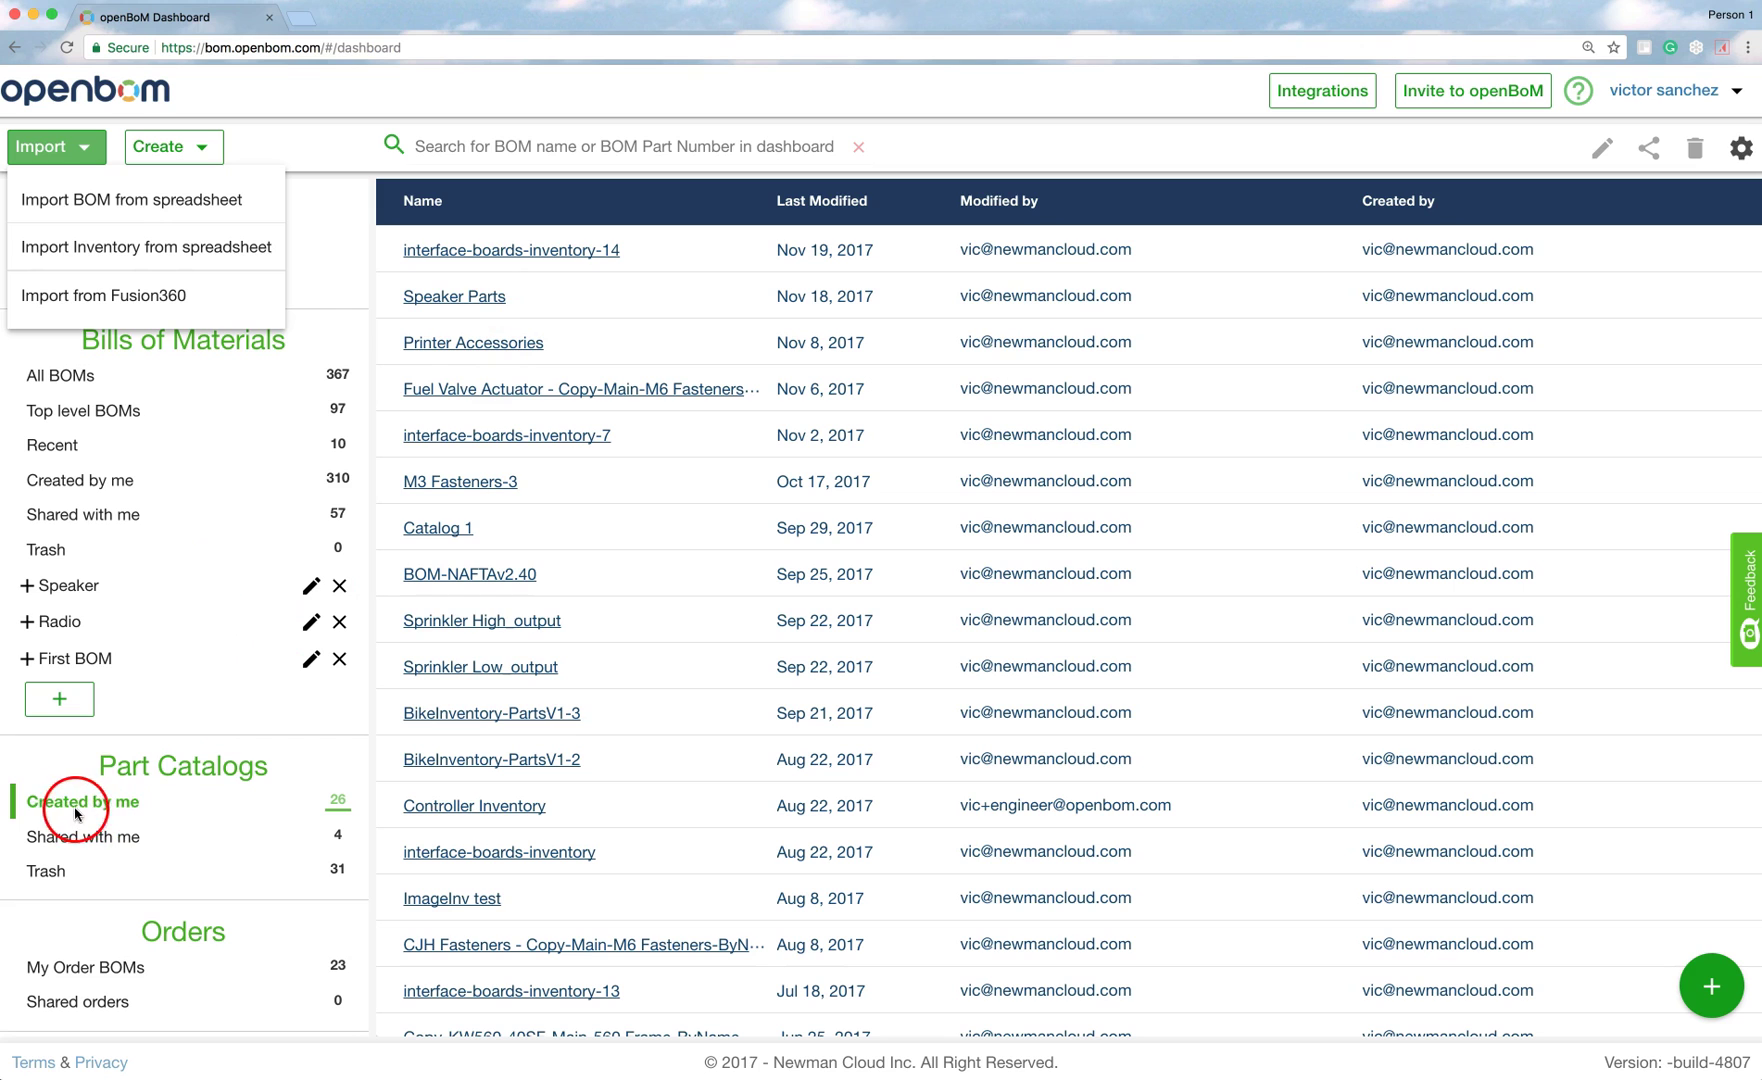
pyautogui.click(55, 146)
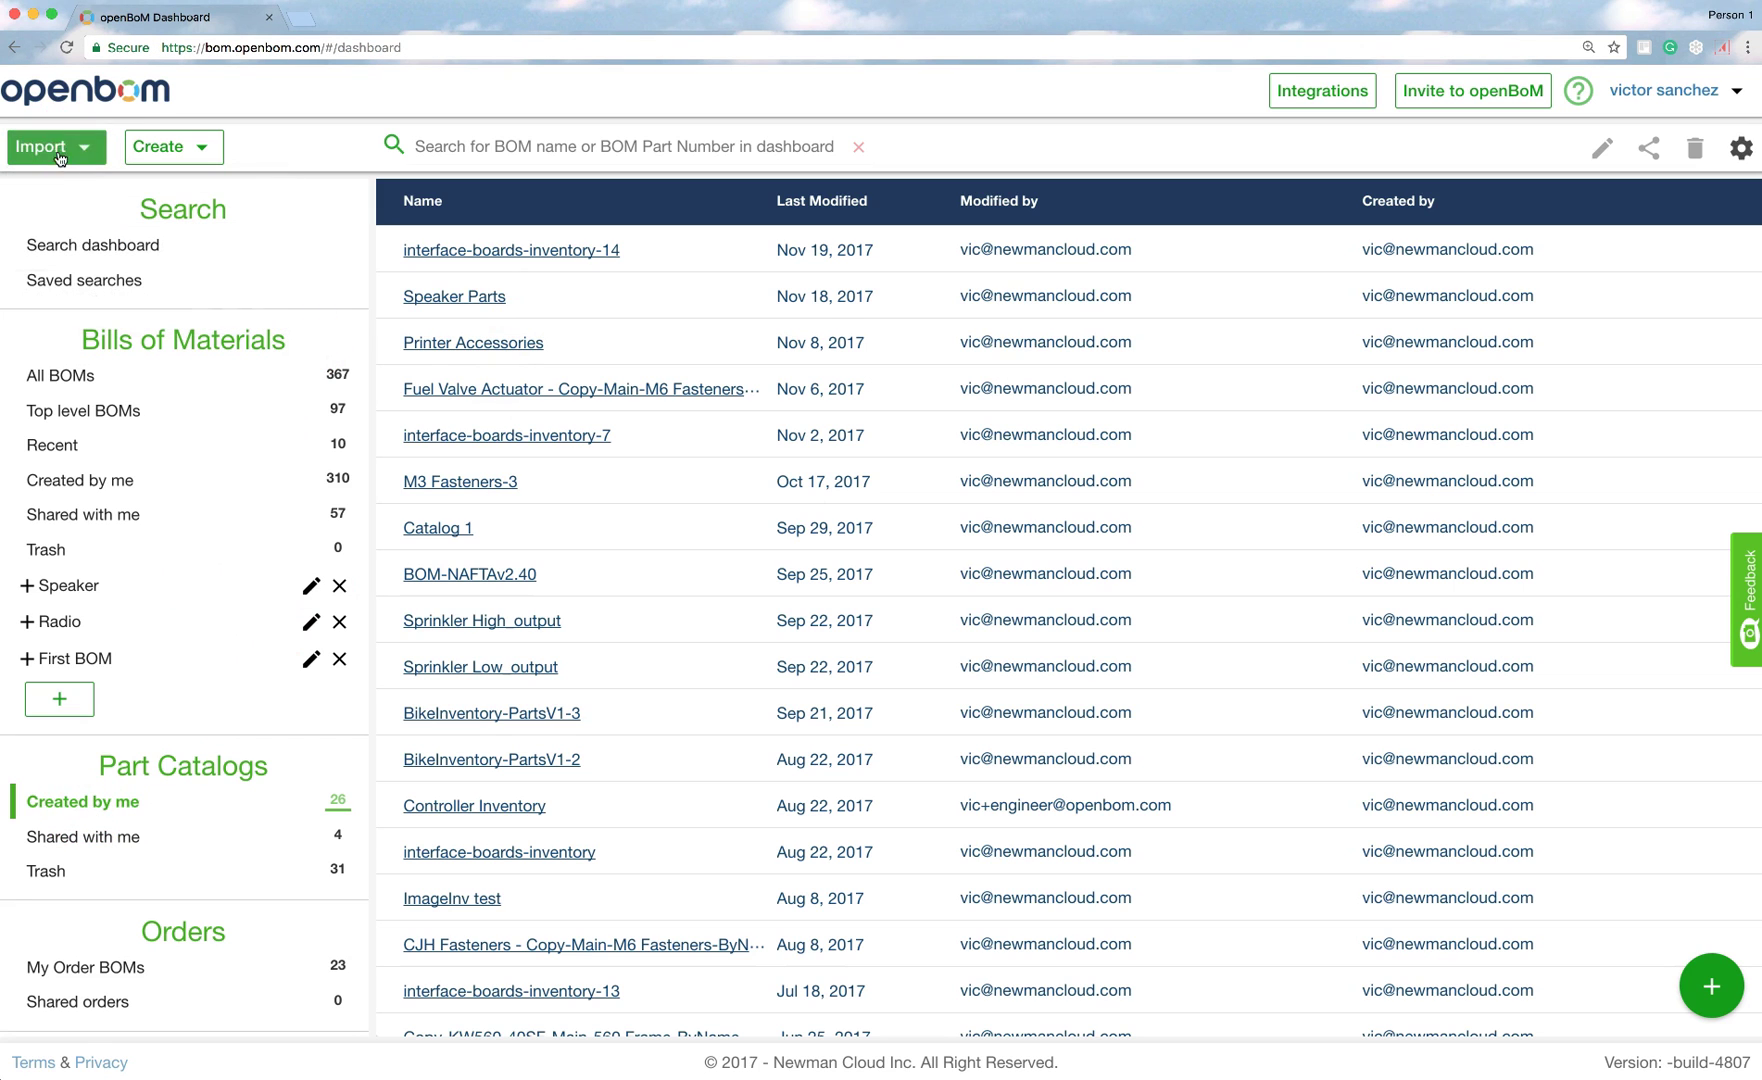
pyautogui.click(63, 378)
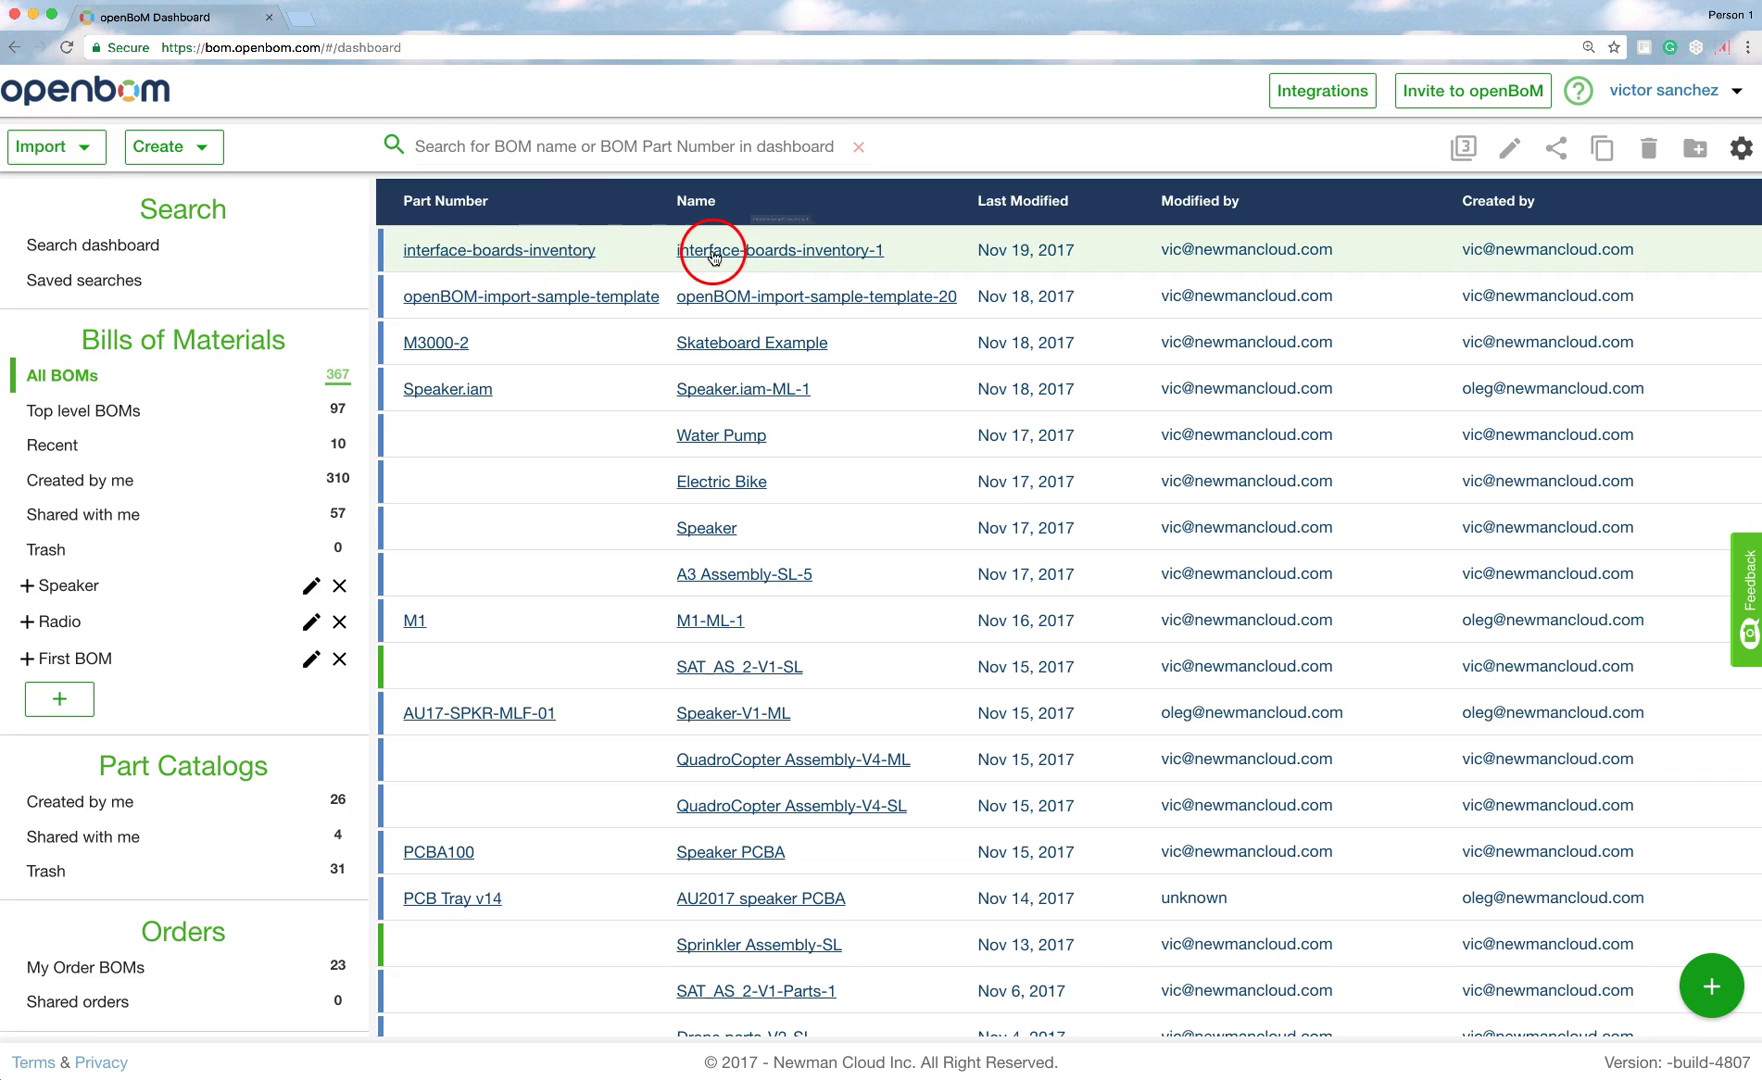
# Open interface-boards-inventory-14 from Part Catalogs > Created by me, then return to the dashboard
pyautogui.click(71, 810)
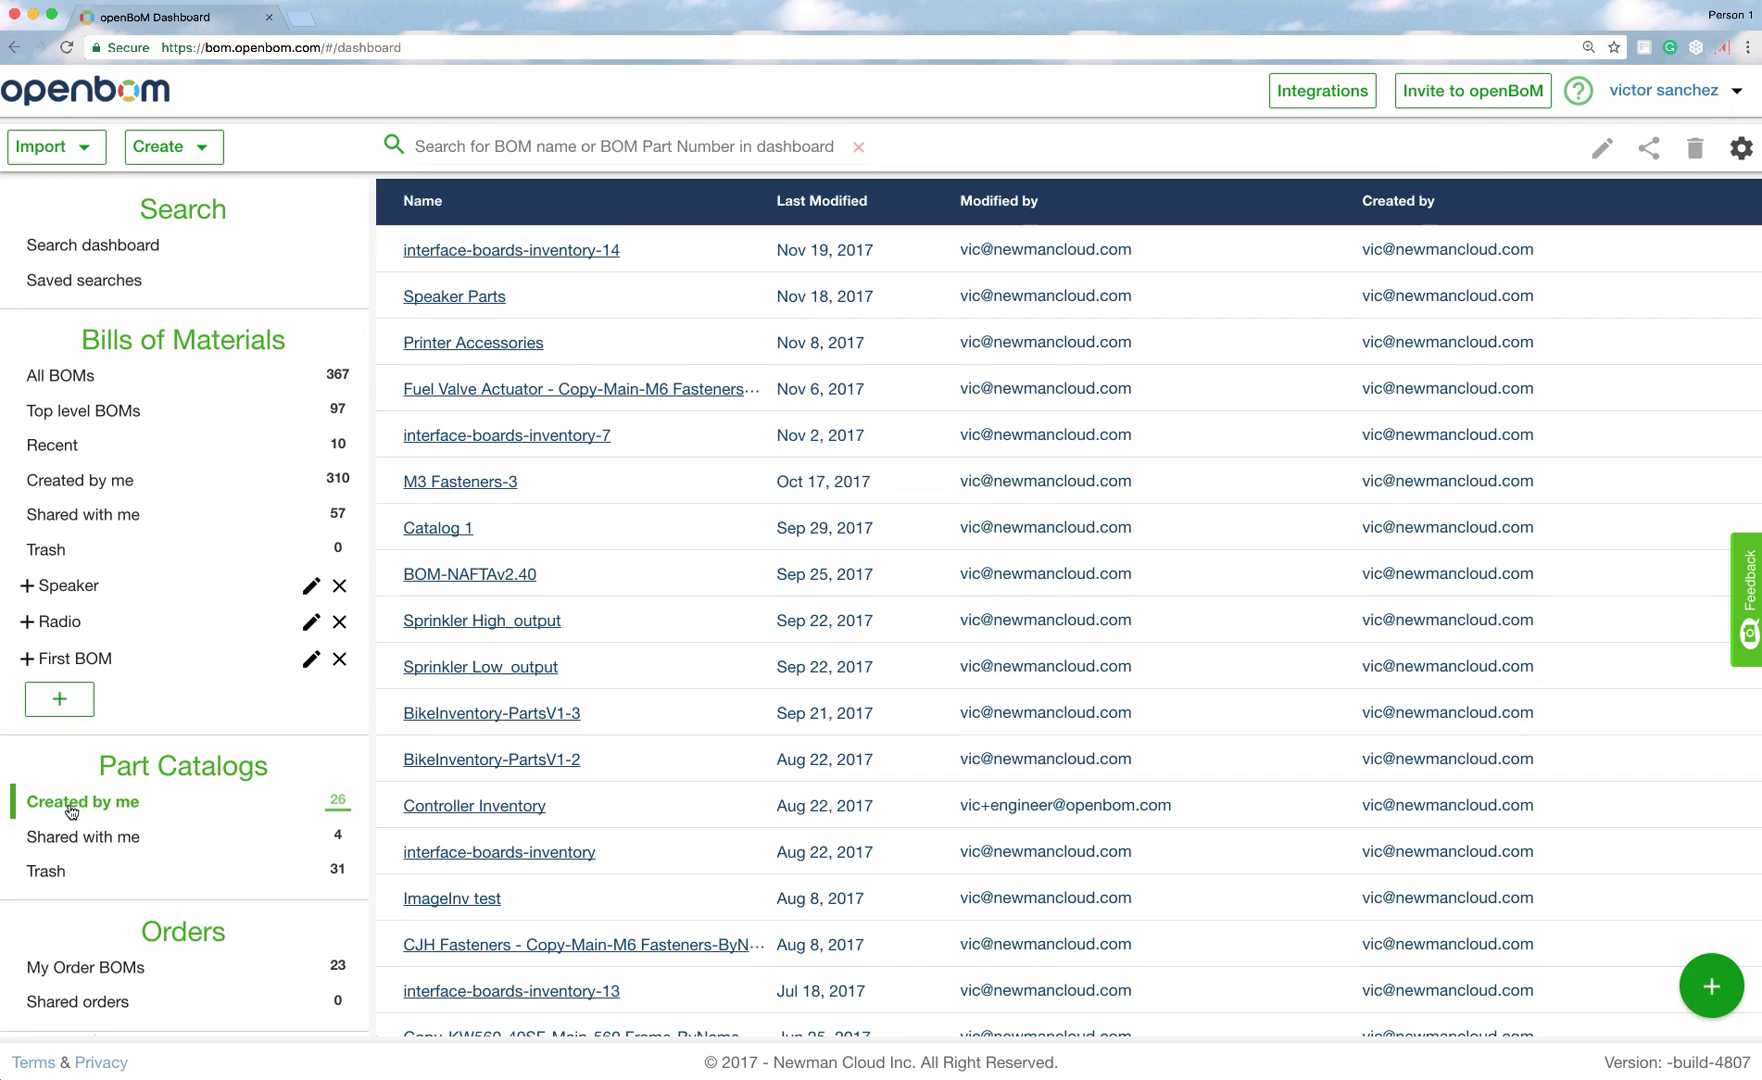
pyautogui.click(520, 251)
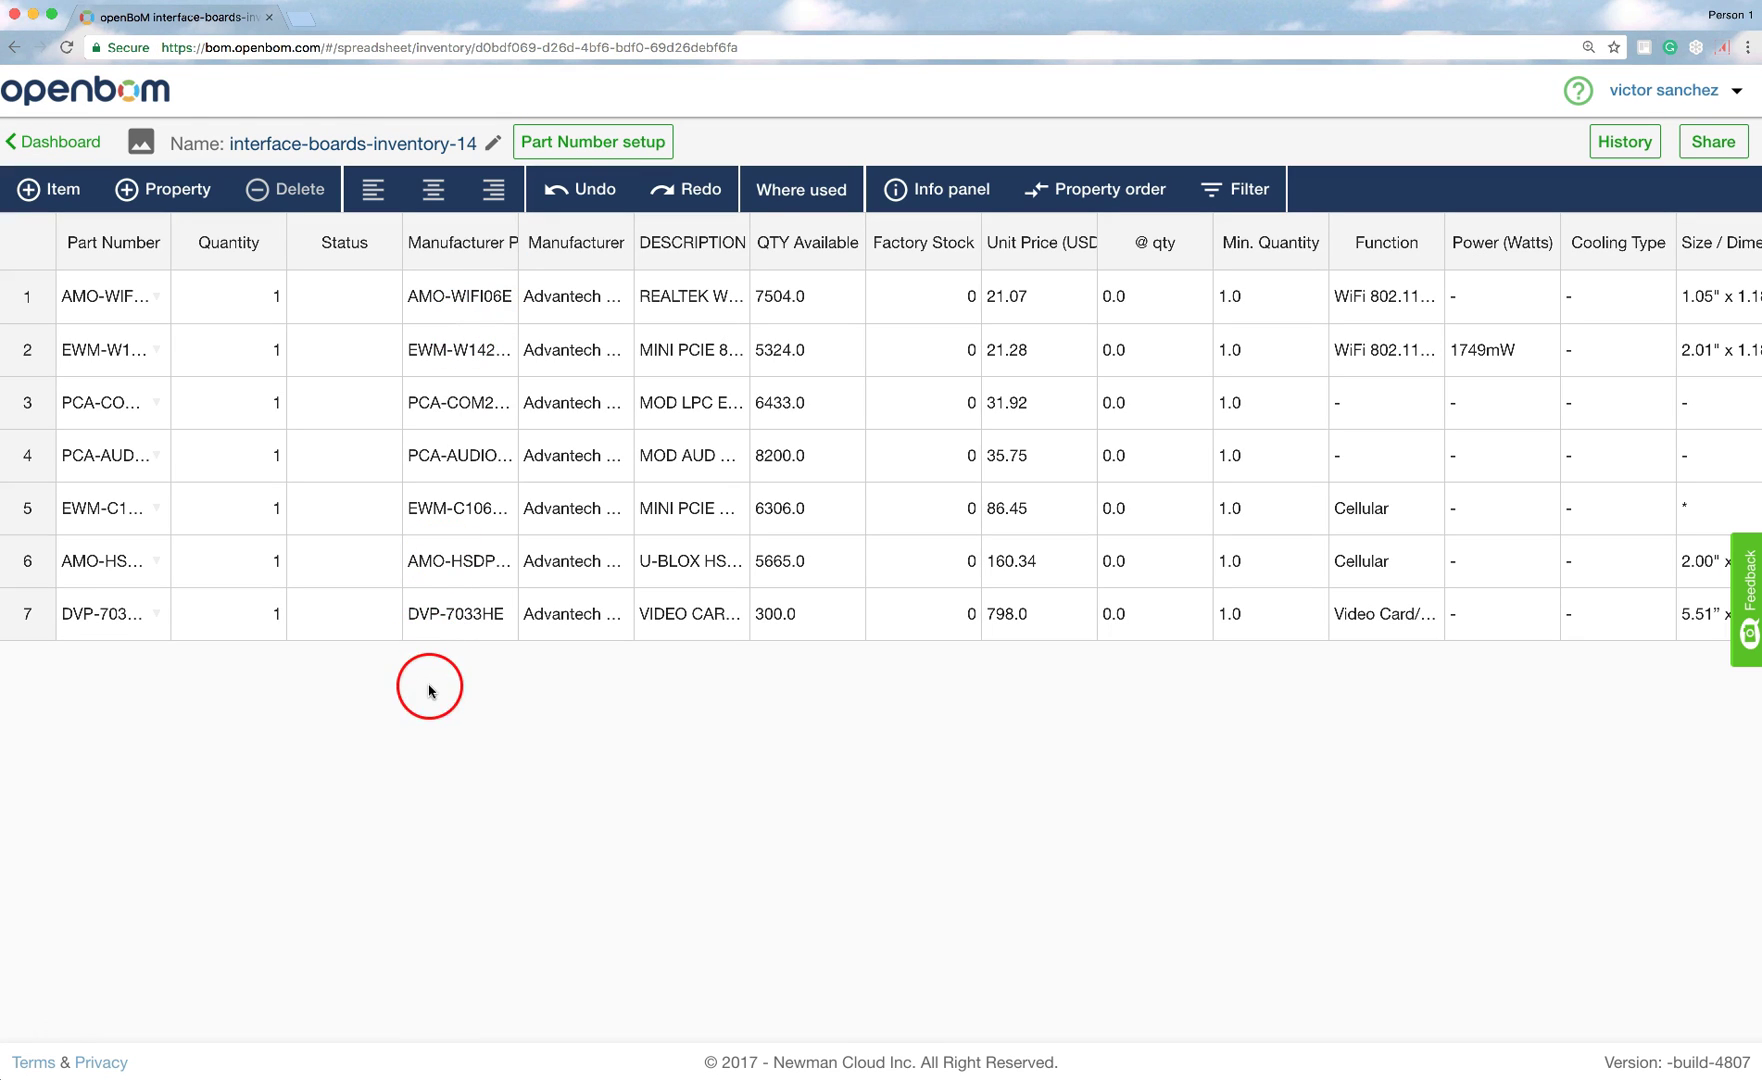
pyautogui.click(68, 148)
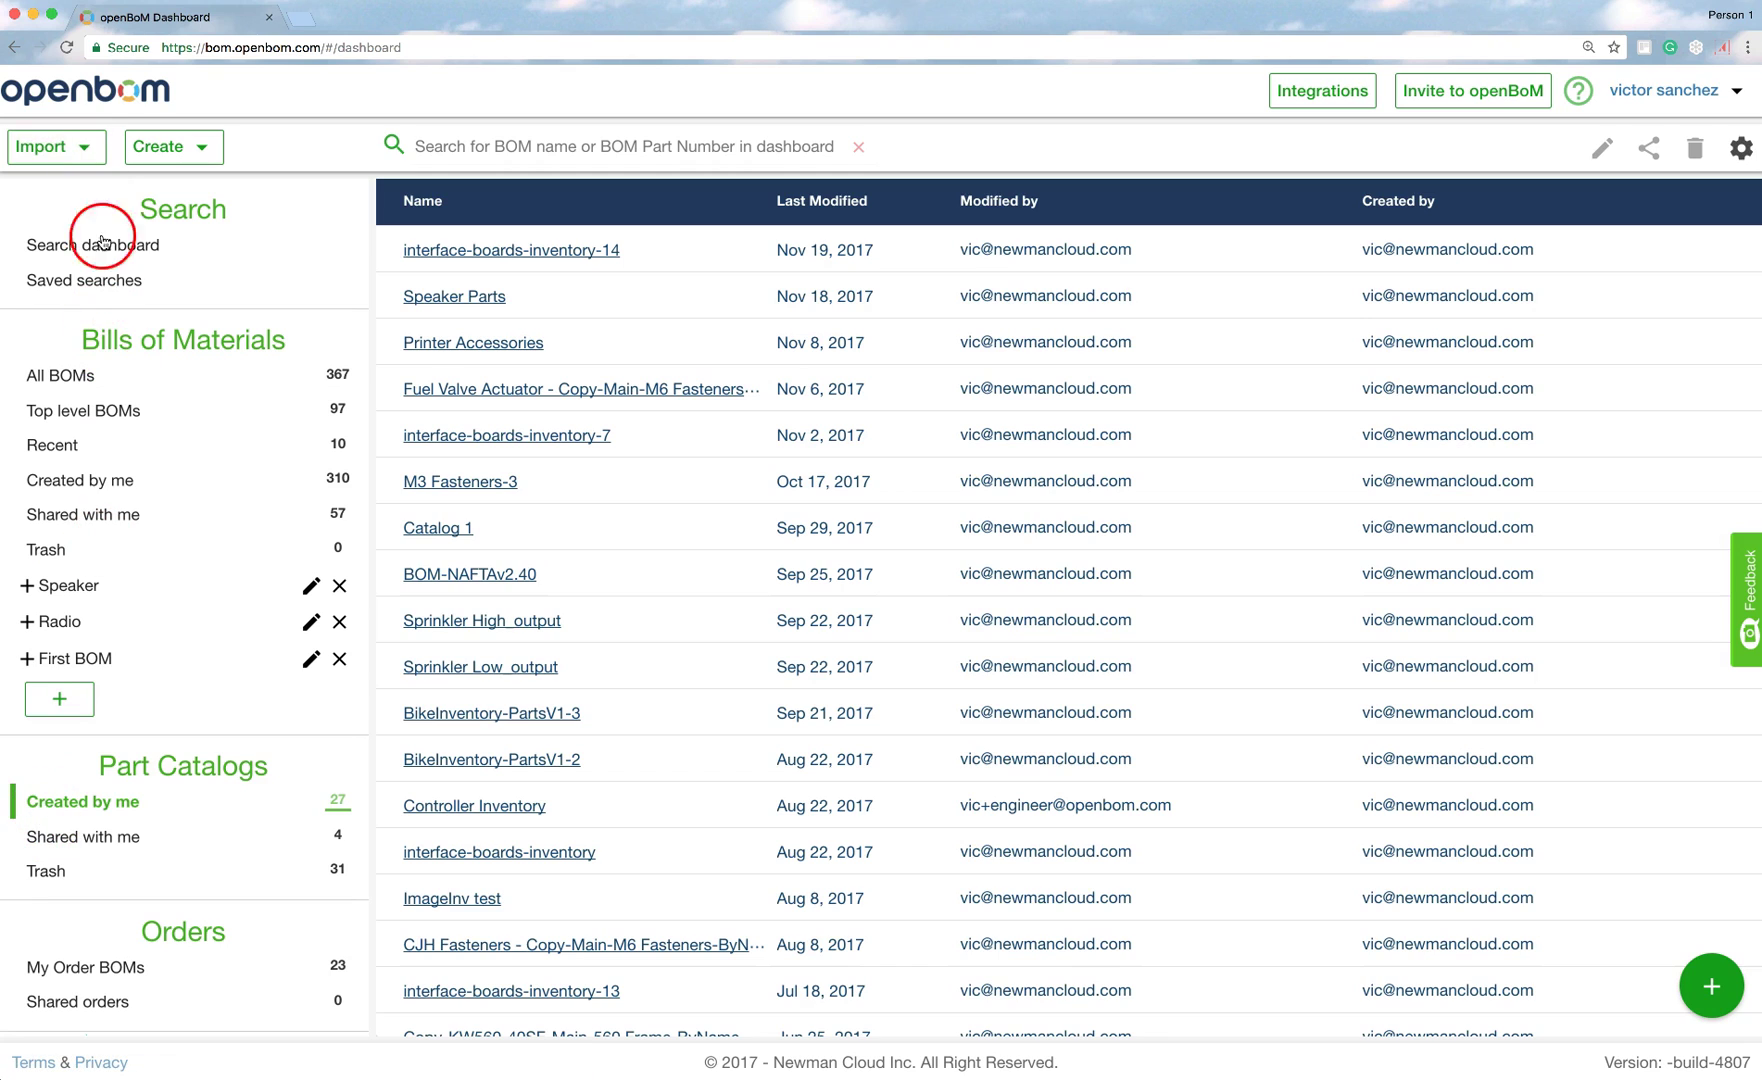
pyautogui.click(86, 160)
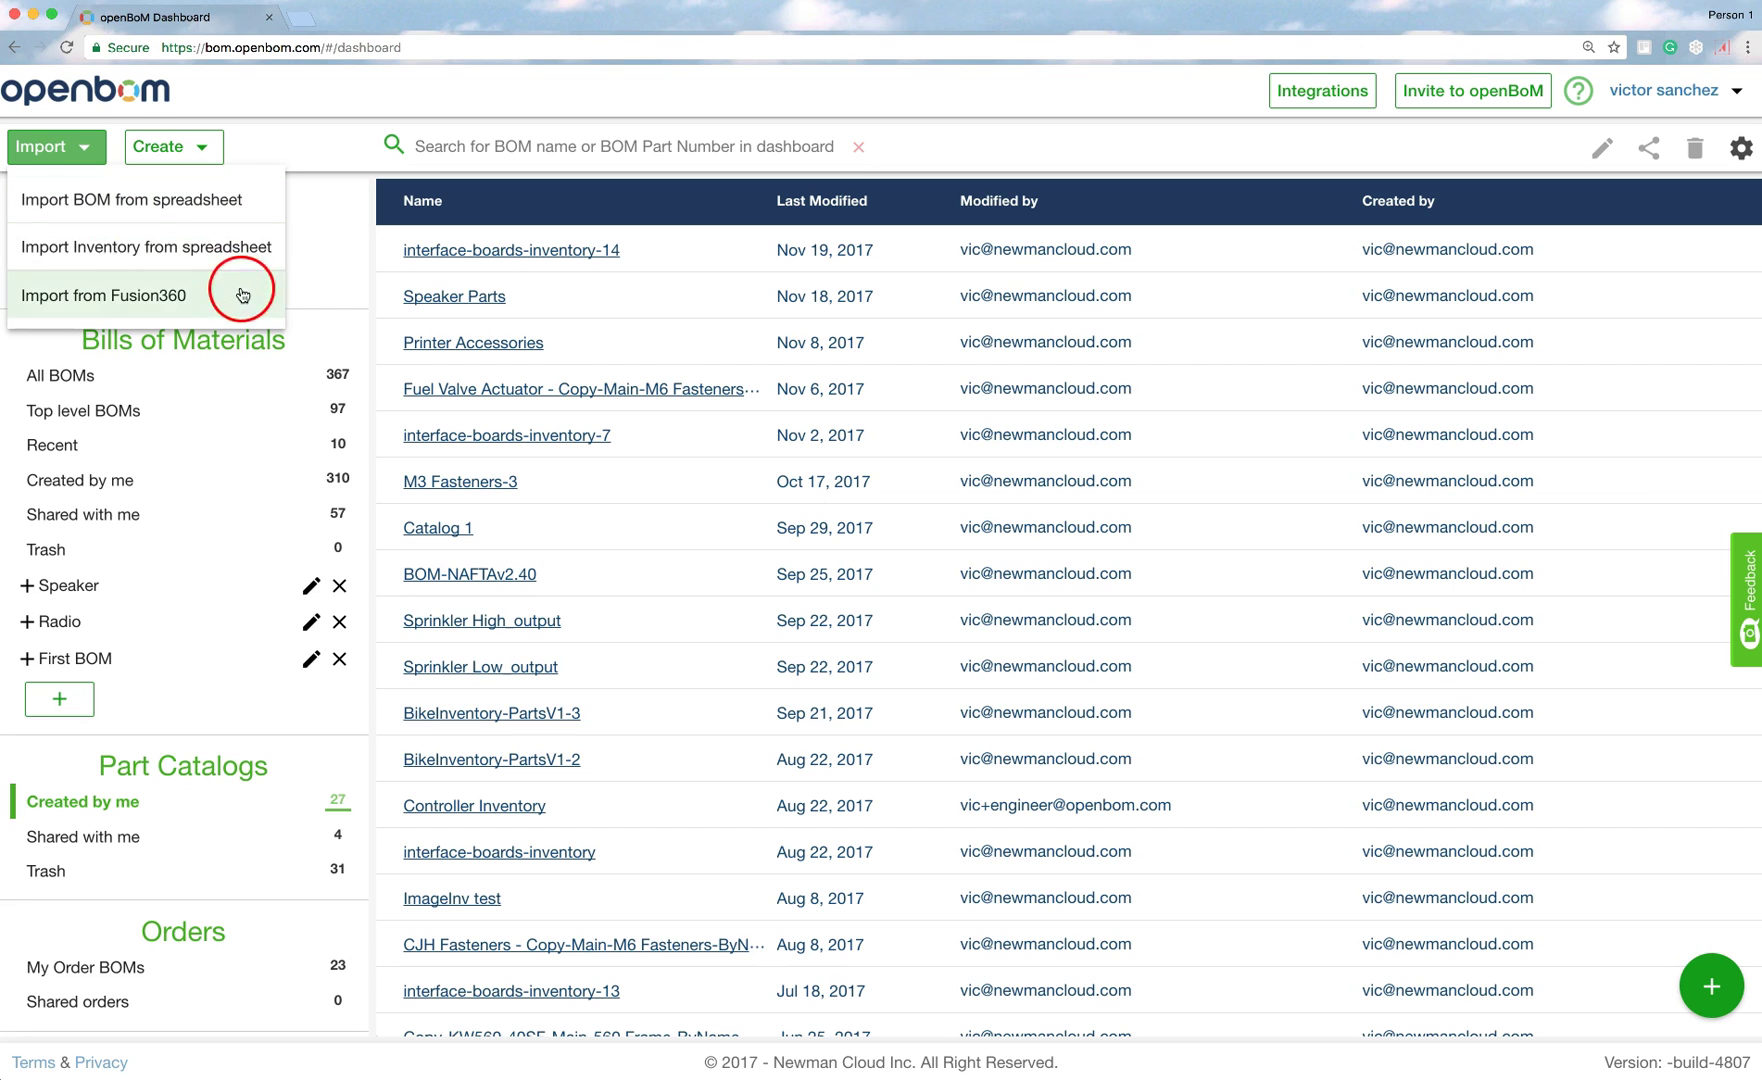
pyautogui.click(77, 375)
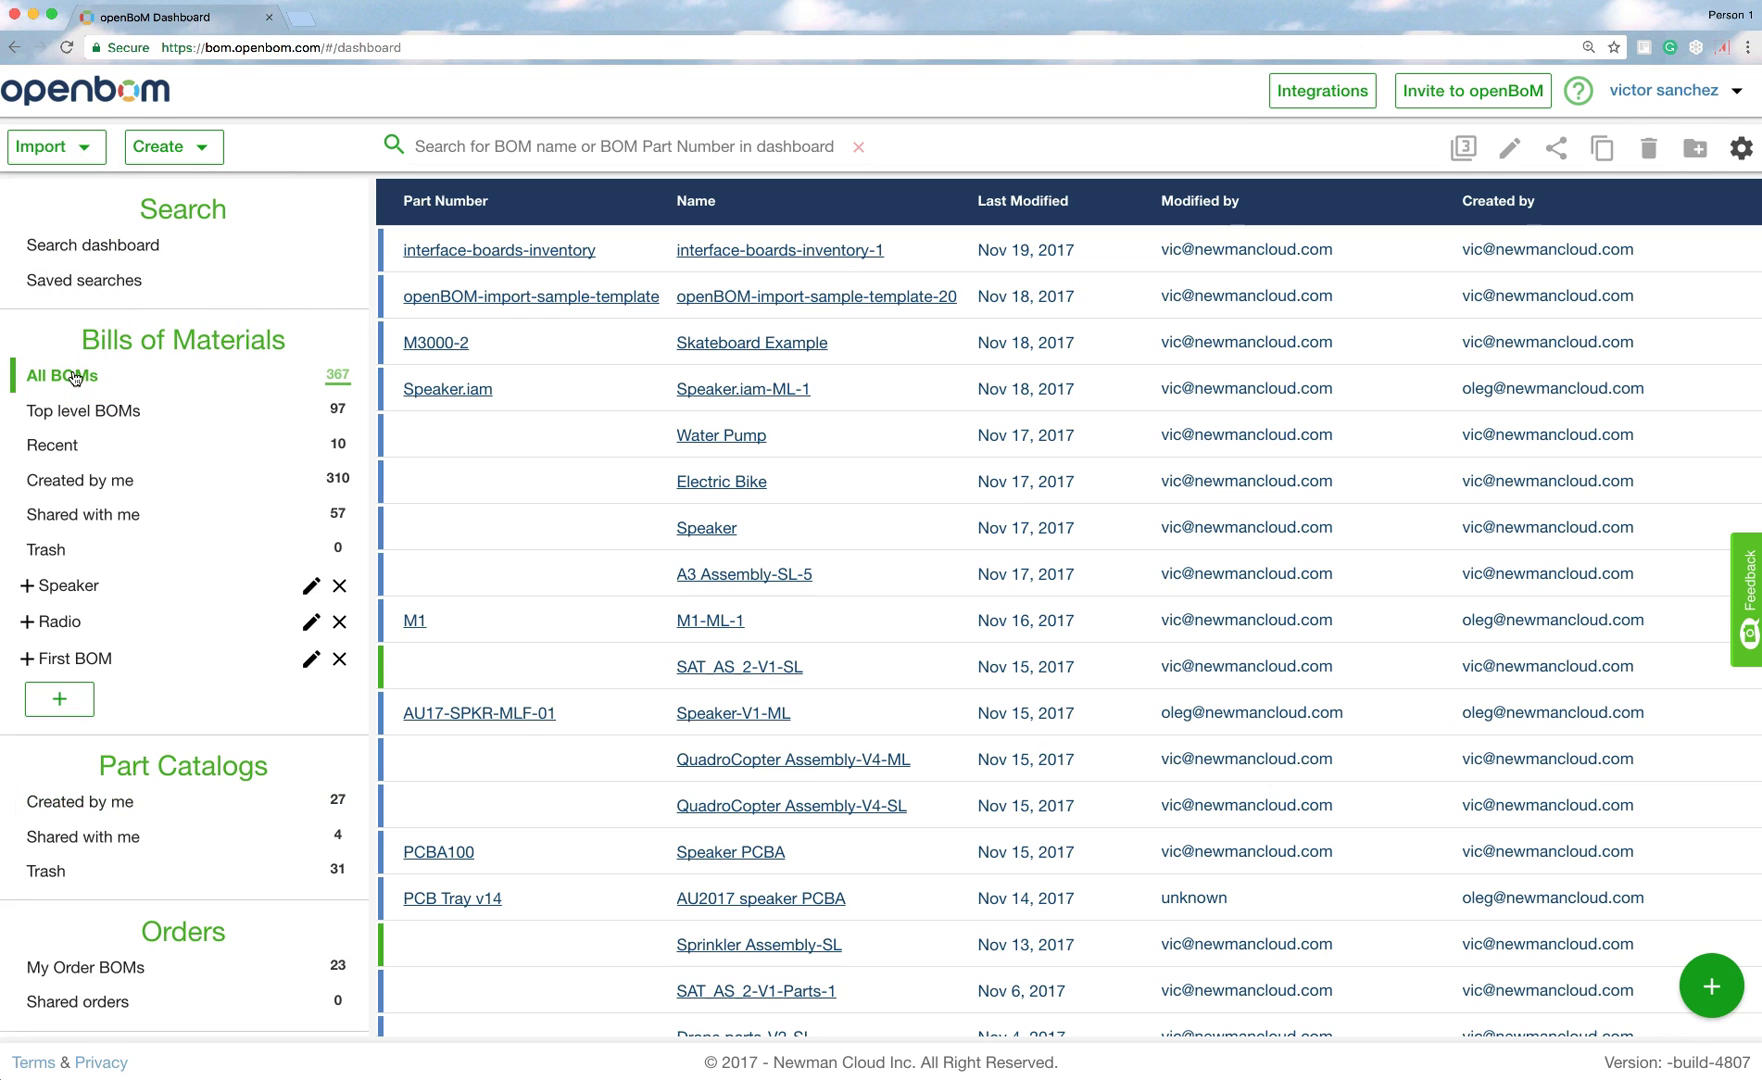
pyautogui.moveTo(346, 303)
pyautogui.mouseDown()
pyautogui.moveTo(641, 315)
pyautogui.moveTo(600, 320)
pyautogui.mouseUp()
pyautogui.click(82, 152)
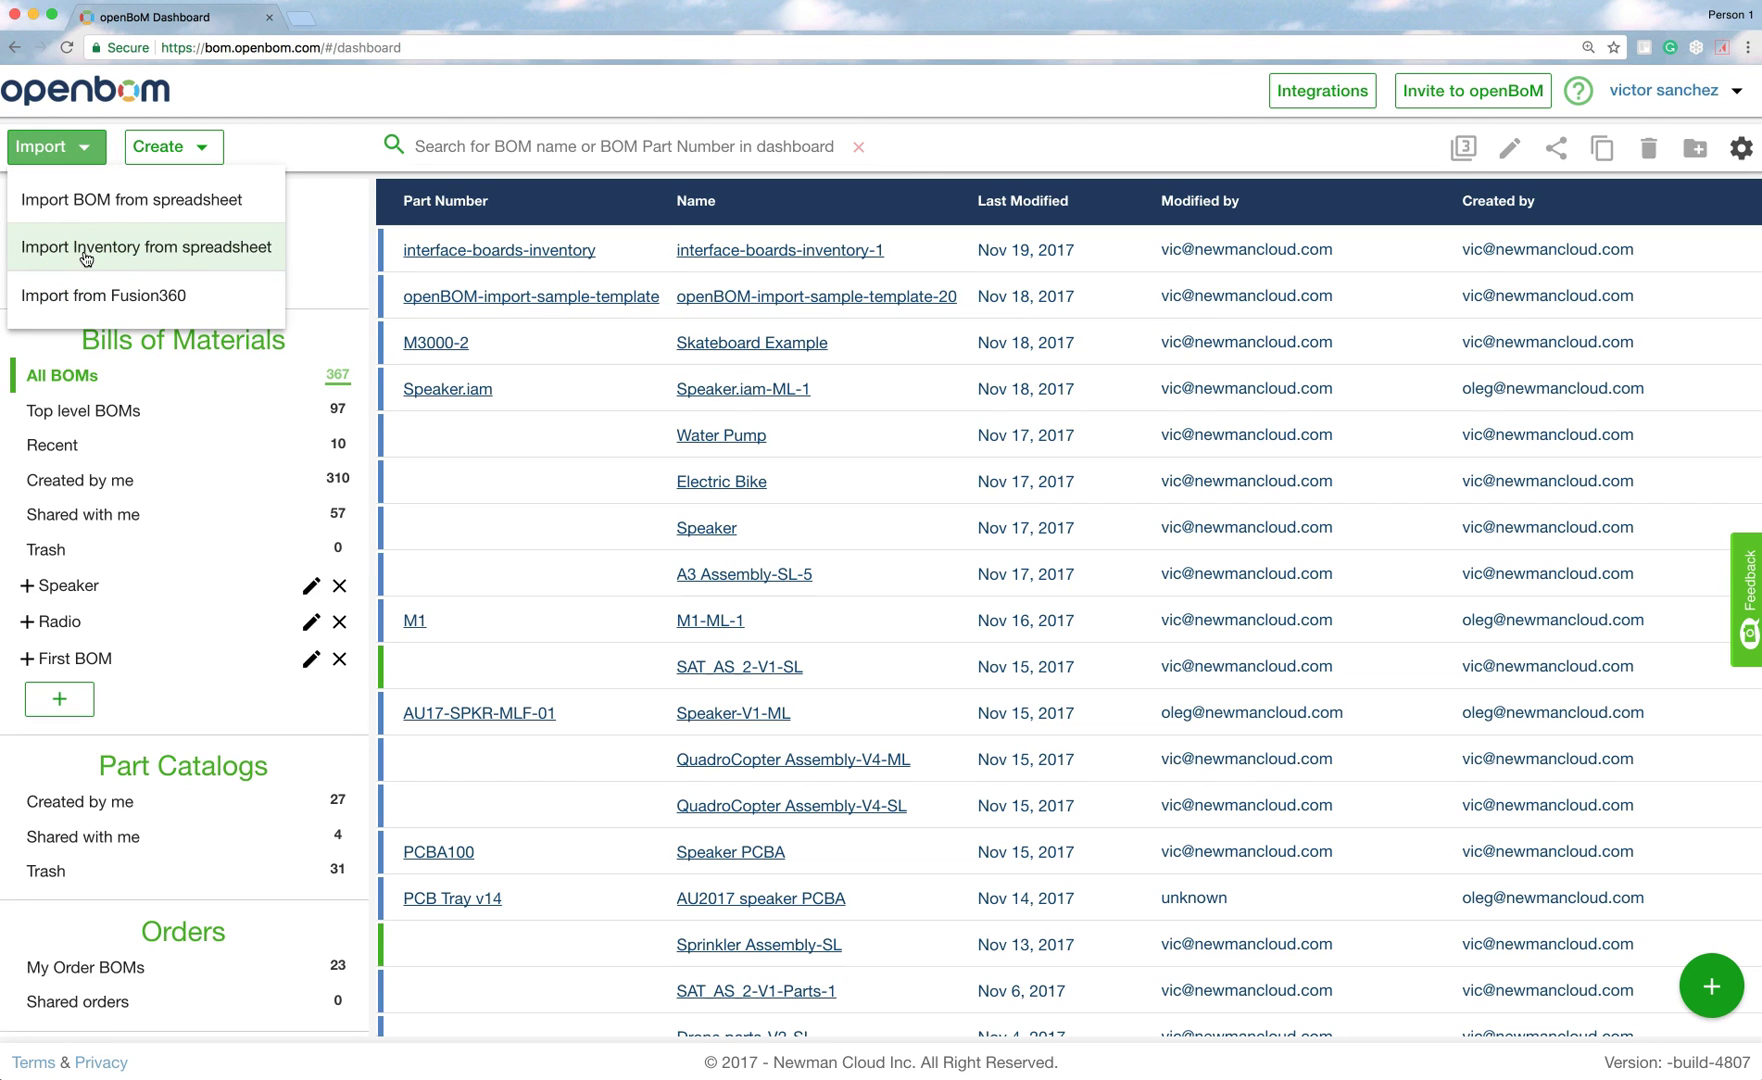
pyautogui.click(51, 803)
pyautogui.click(51, 803)
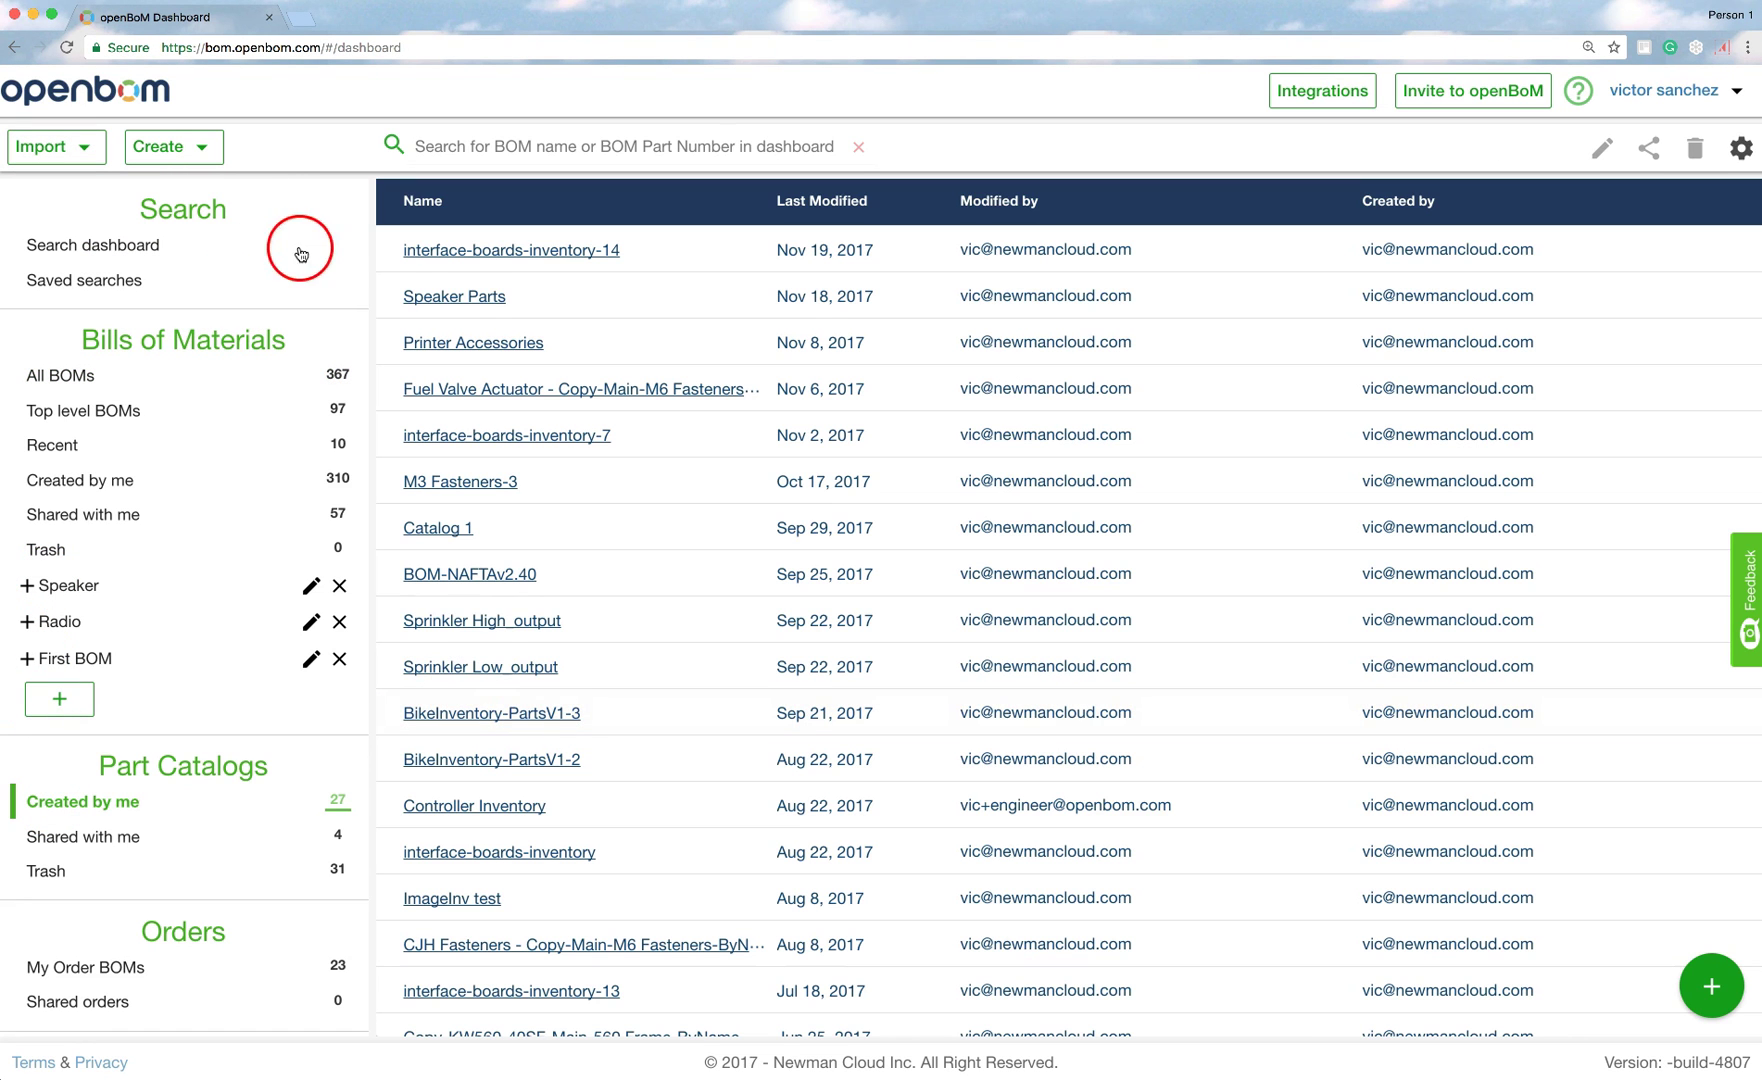